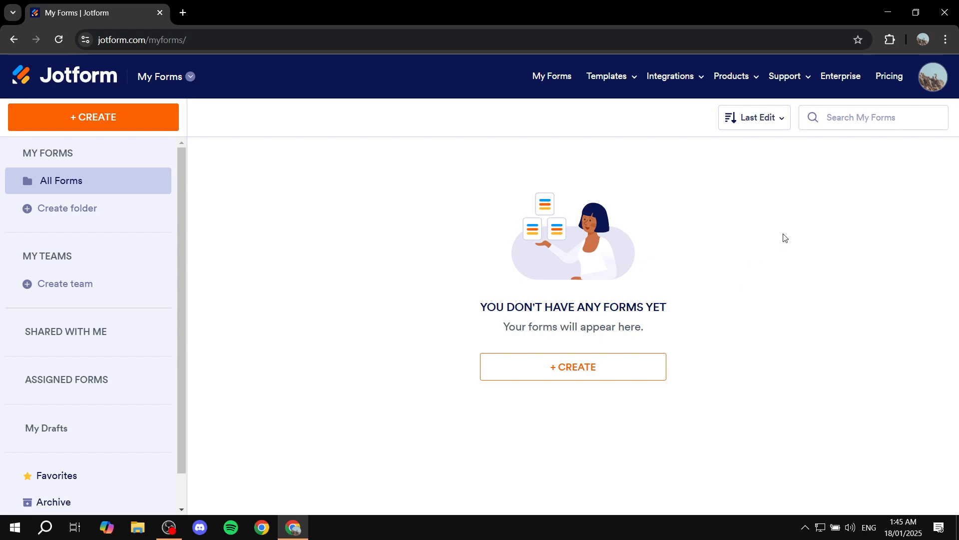
Open Jotform's pricing page and review the plans and their form and submission limits.
{"action": "left_click", "coordinate": [890, 76]}
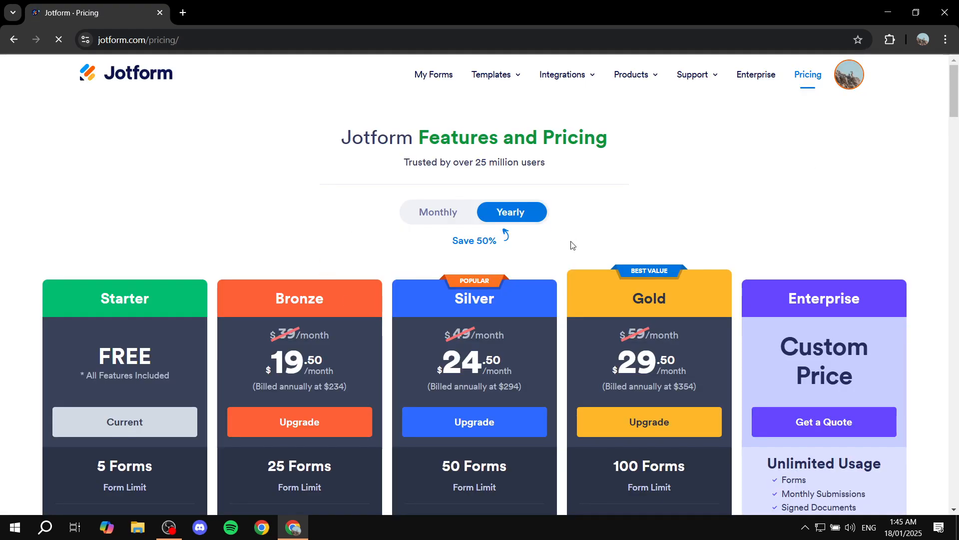
{"action": "scroll", "coordinate": [635, 299], "scroll_direction": "down", "scroll_amount": 1}
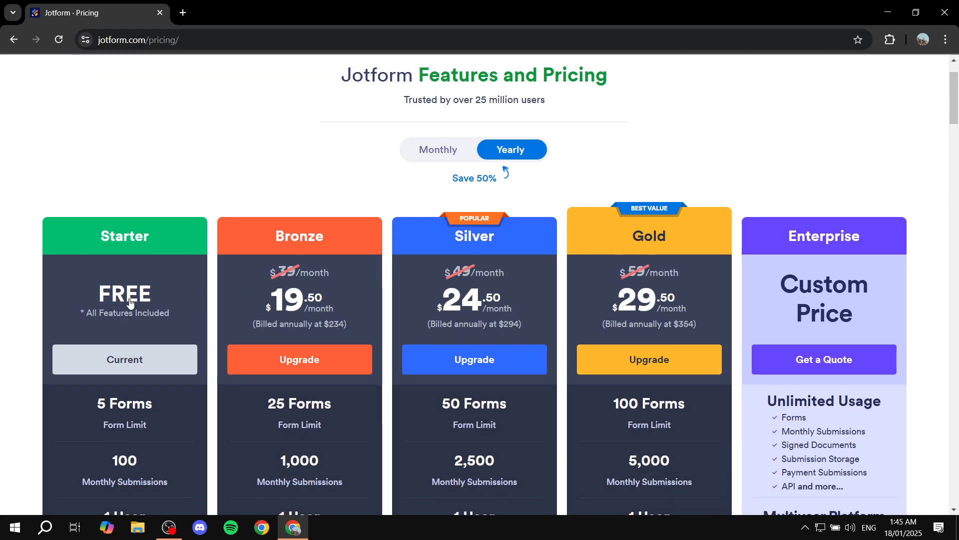
{"action": "scroll", "coordinate": [97, 332], "scroll_direction": "up", "scroll_amount": 1}
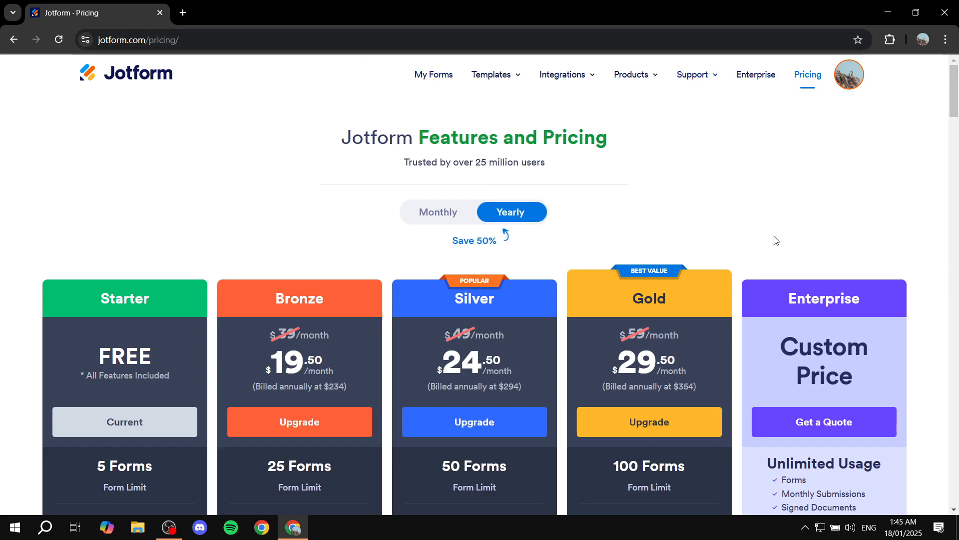
Go to Google and search for "jotform quiz maker".
{"action": "left_click", "coordinate": [279, 41]}
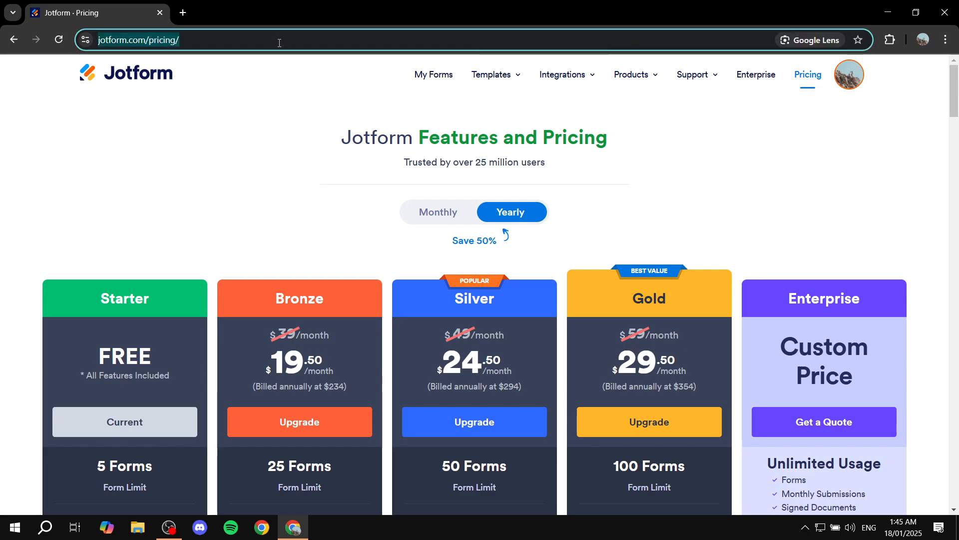
{"action": "type", "text": "g"}
{"action": "key", "text": "Return"}
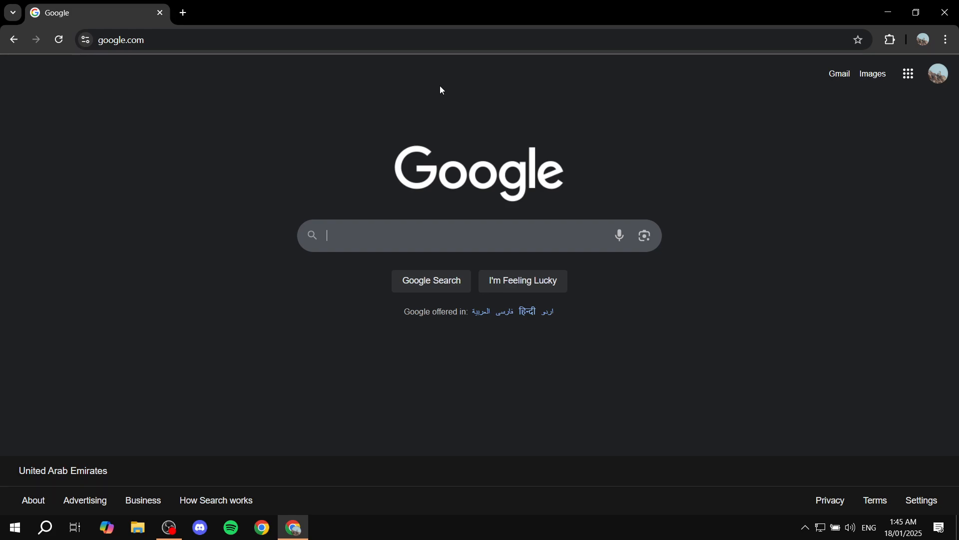
{"action": "type", "text": "jot"}
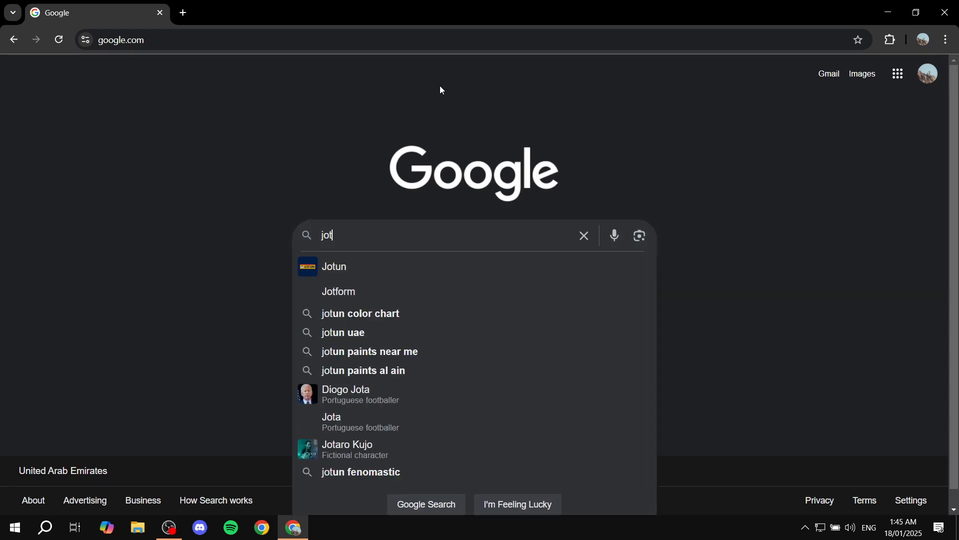
{"action": "type", "text": "form quiz maker"}
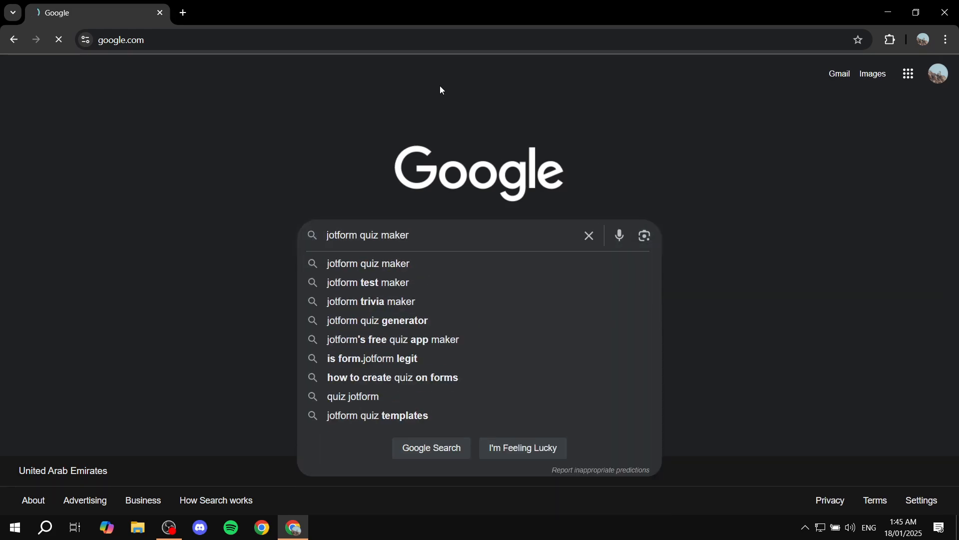
{"action": "key", "text": "Return"}
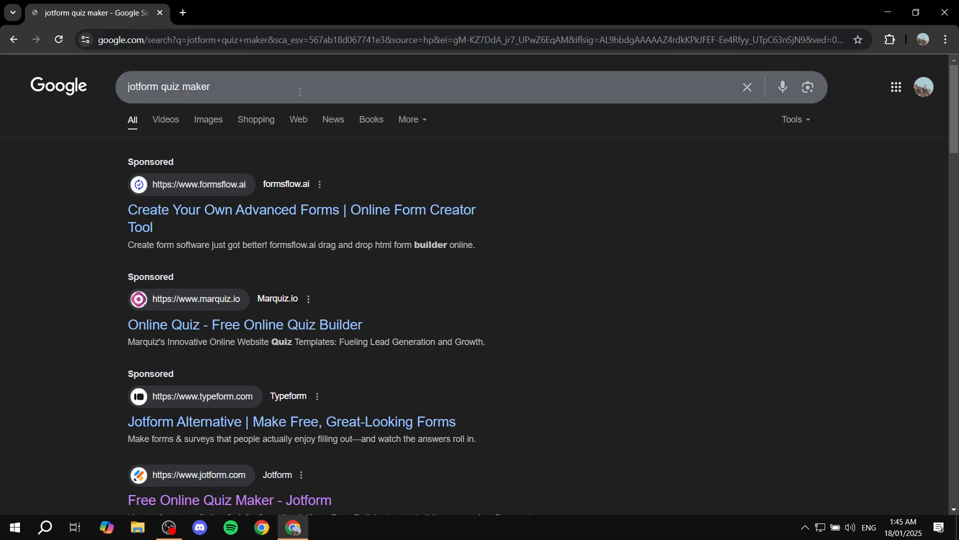
Open Jotform's "Free Online Quiz Maker" page from the search results.
{"action": "scroll", "coordinate": [324, 240], "scroll_direction": "down", "scroll_amount": 5}
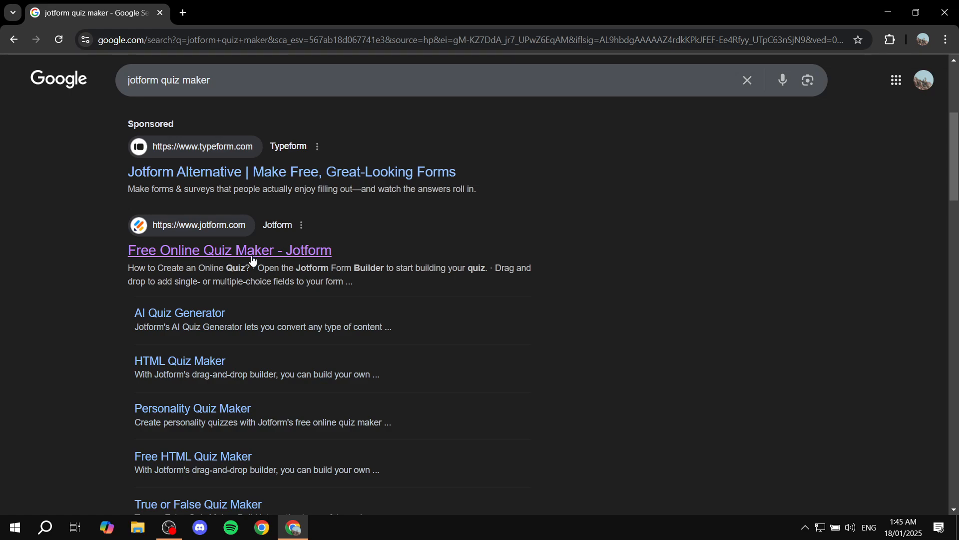
{"action": "left_click", "coordinate": [299, 251]}
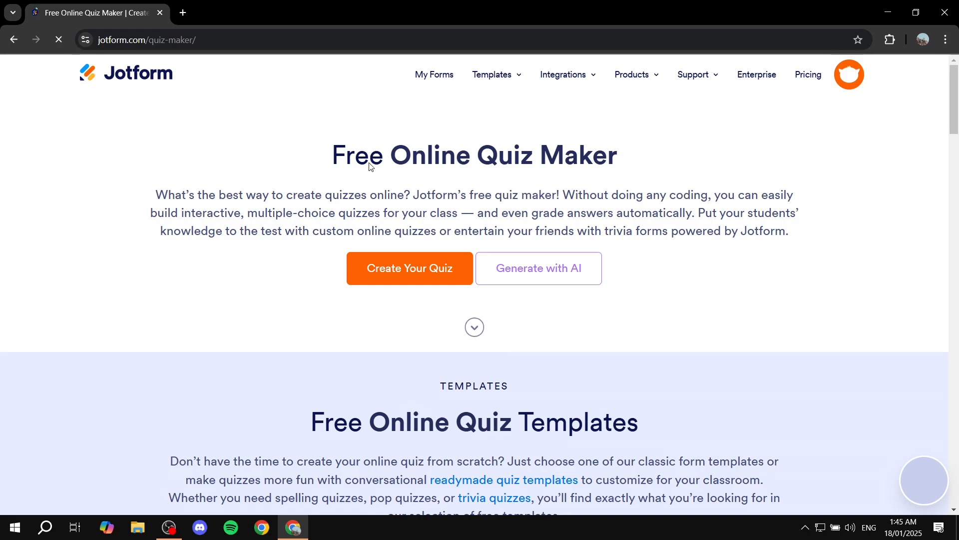
{"action": "left_click_drag", "start_coordinate": [328, 174], "coordinate": [698, 156]}
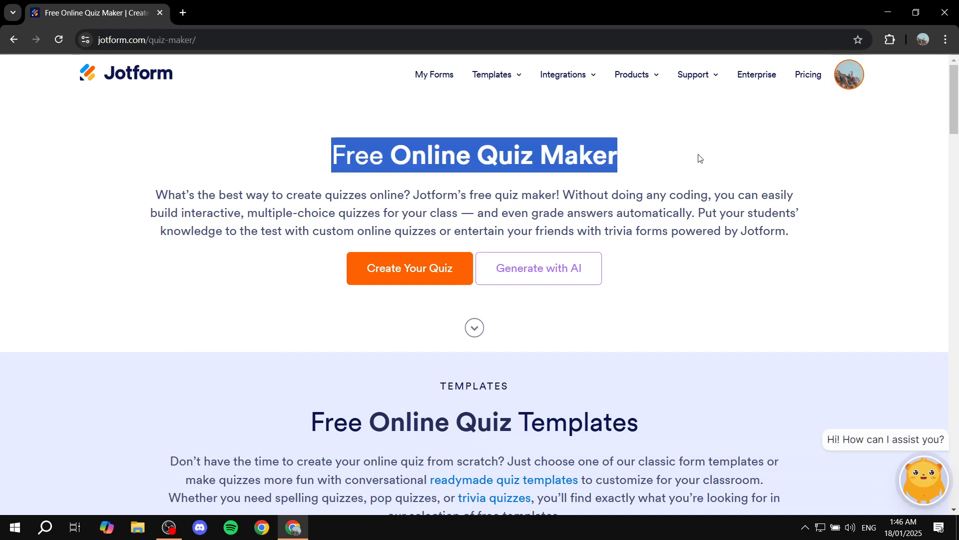
{"action": "left_click", "coordinate": [699, 156]}
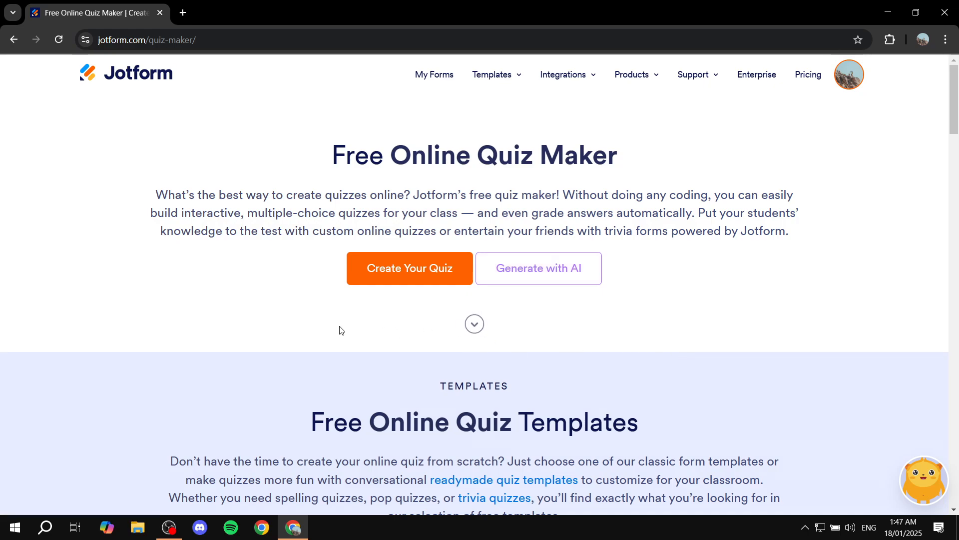
Find the free online quiz templates on the page and start a form from the Geography Quiz template.
{"action": "scroll", "coordinate": [341, 329], "scroll_direction": "down", "scroll_amount": 1}
{"action": "left_click_drag", "start_coordinate": [368, 326], "coordinate": [558, 324]}
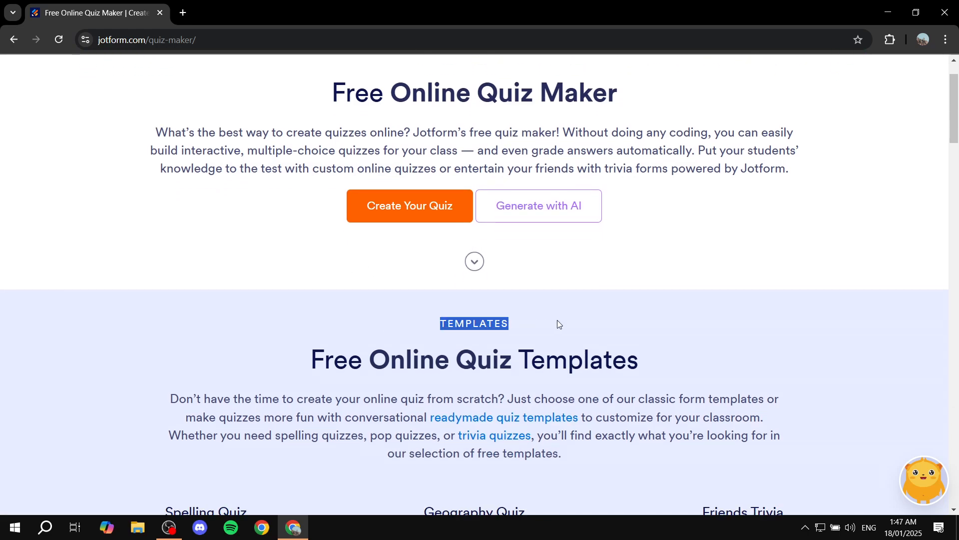
{"action": "left_click", "coordinate": [558, 323]}
{"action": "scroll", "coordinate": [506, 294], "scroll_direction": "down", "scroll_amount": 2}
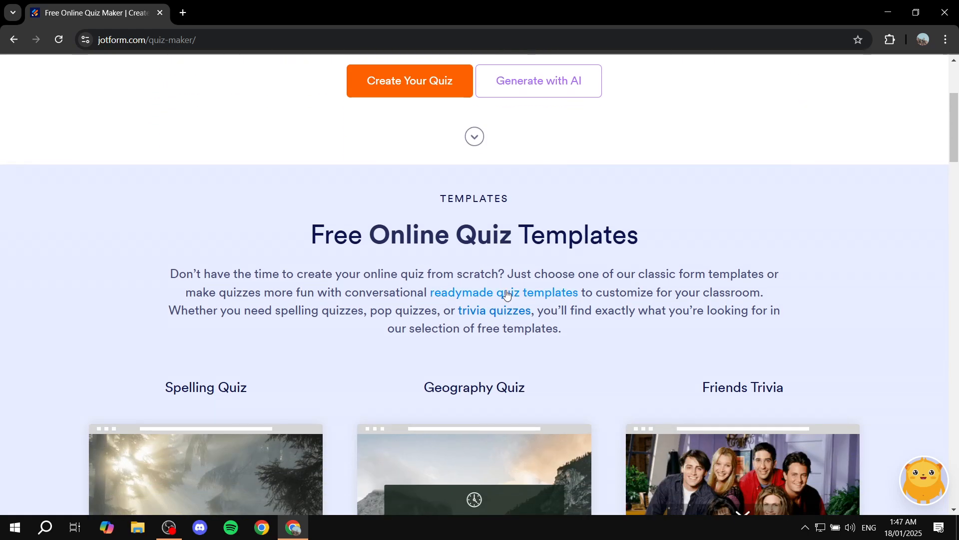
{"action": "scroll", "coordinate": [506, 295], "scroll_direction": "down", "scroll_amount": 5}
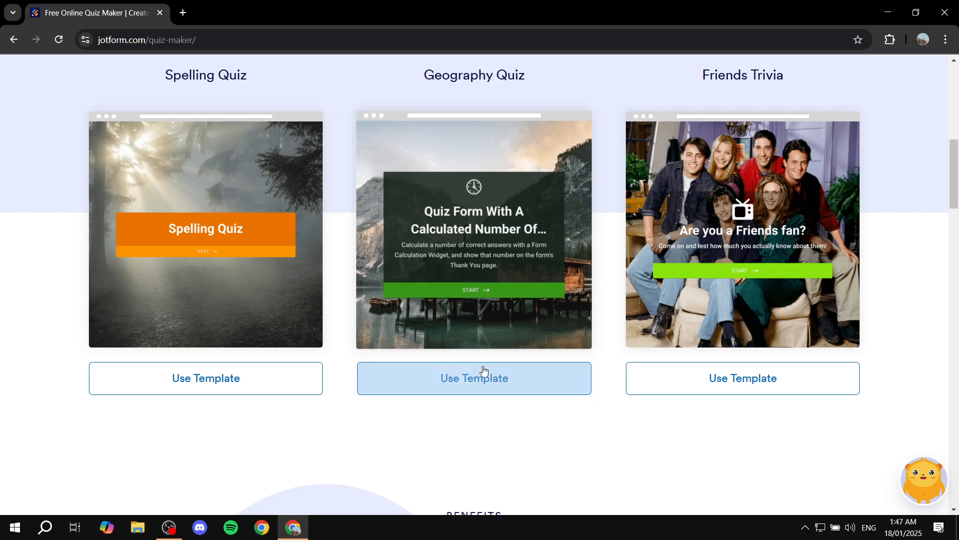
{"action": "left_click", "coordinate": [466, 370]}
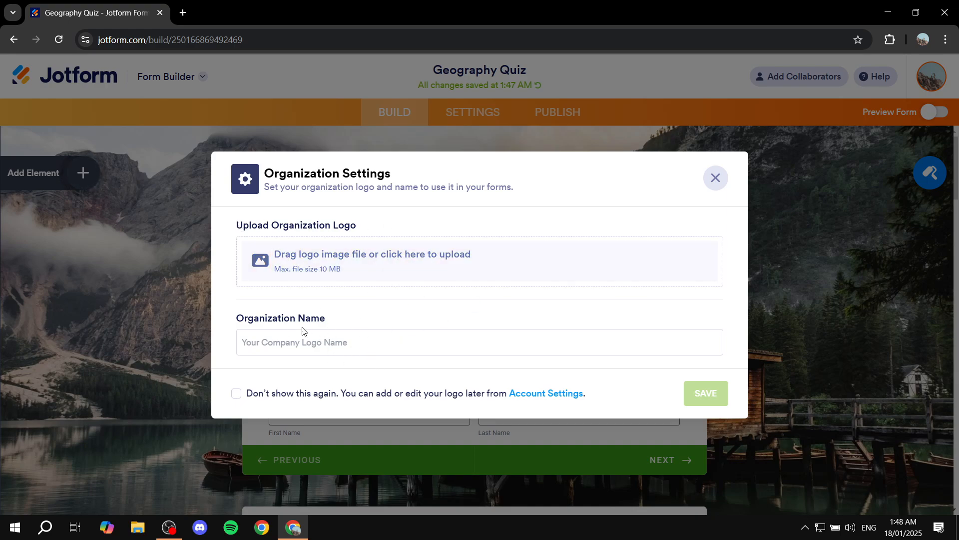
Upload Tutorial.png from the Explainer Media folder as the organization logo.
{"action": "left_click_drag", "start_coordinate": [225, 320], "coordinate": [353, 317]}
{"action": "left_click", "coordinate": [349, 311]}
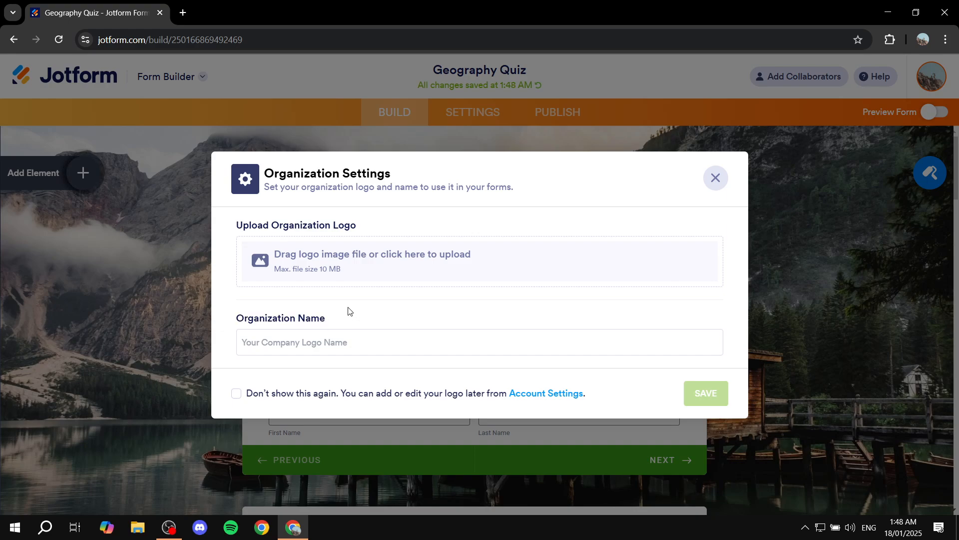
{"action": "left_click", "coordinate": [285, 252]}
{"action": "scroll", "coordinate": [300, 160], "scroll_direction": "down", "scroll_amount": 2}
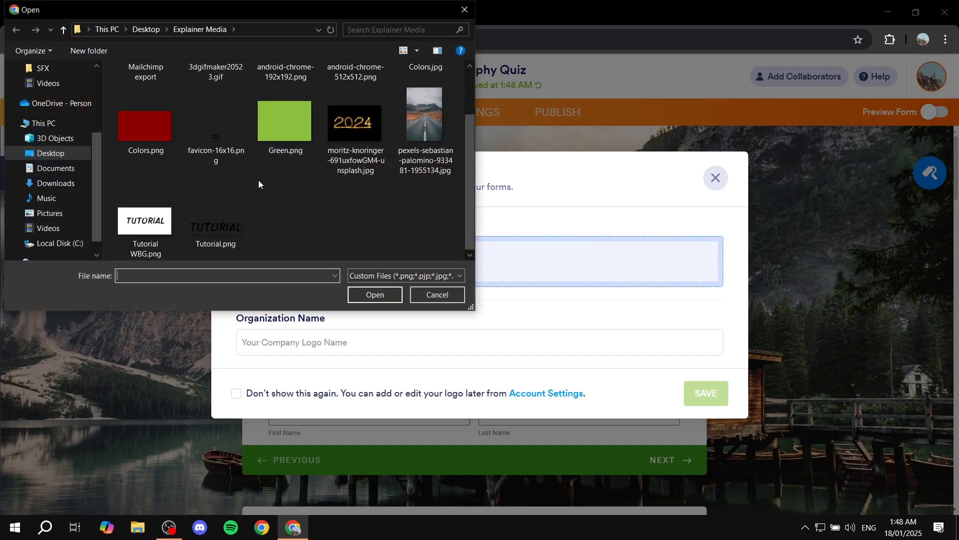
{"action": "double_click", "coordinate": [239, 221]}
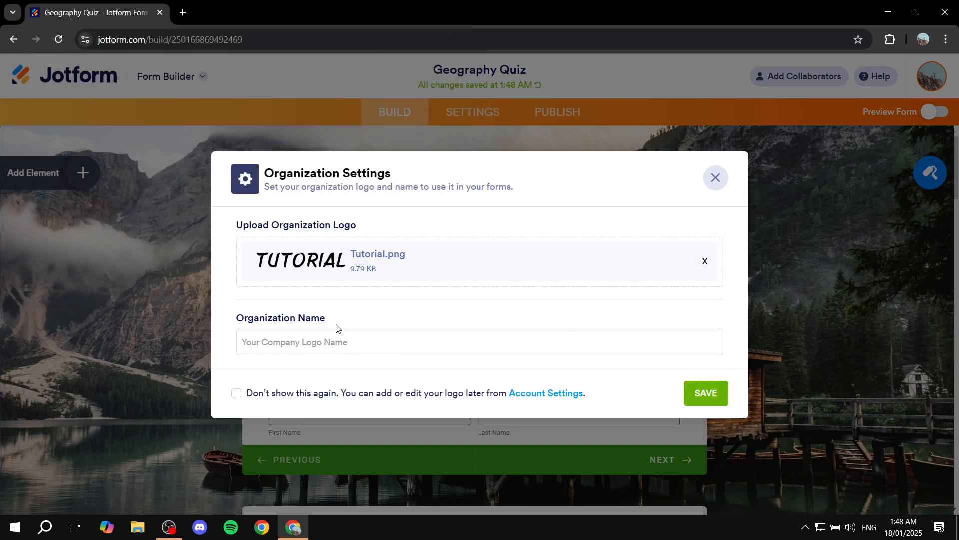
Set the organization name to "Tutorial", choose not to show this dialog again, and save the organization settings.
{"action": "type", "text": "Tutorial"}
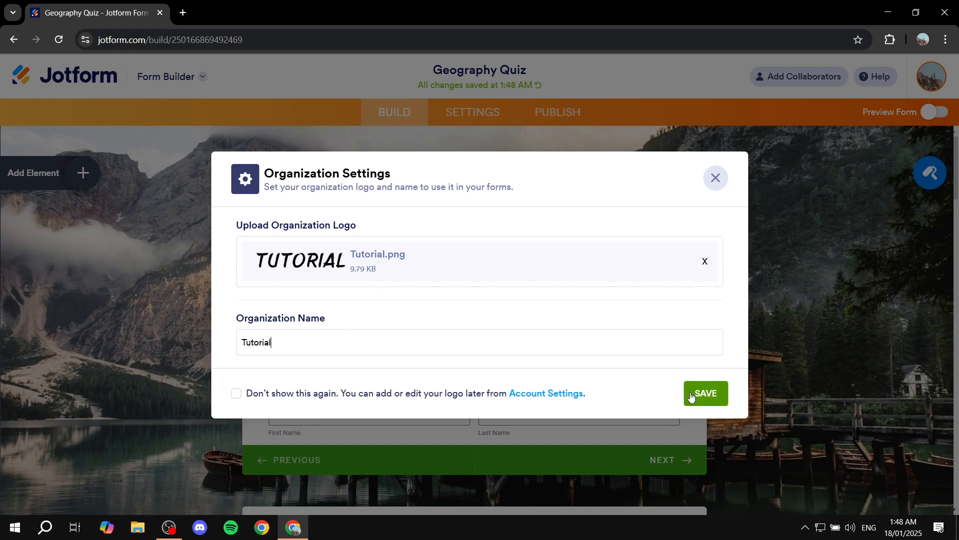
{"action": "left_click", "coordinate": [235, 395]}
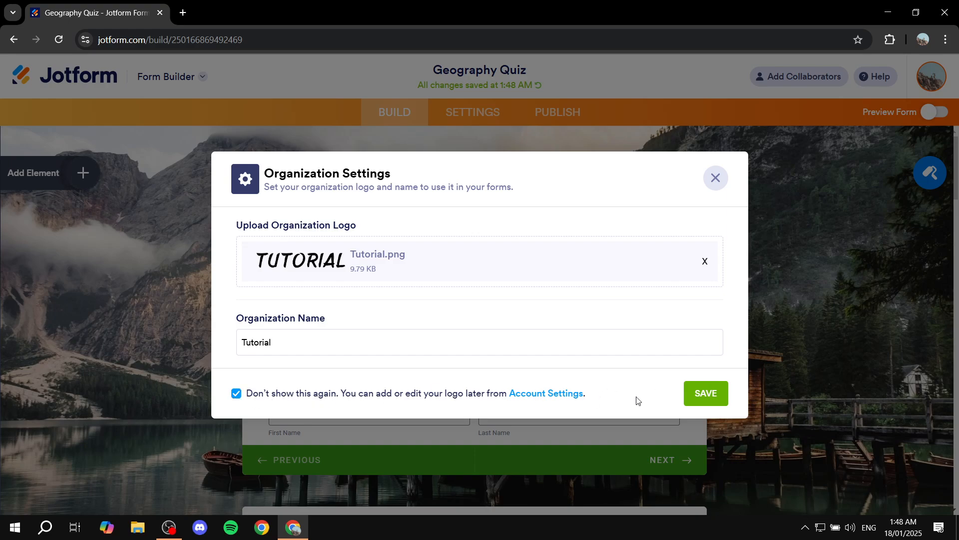
{"action": "left_click", "coordinate": [705, 393]}
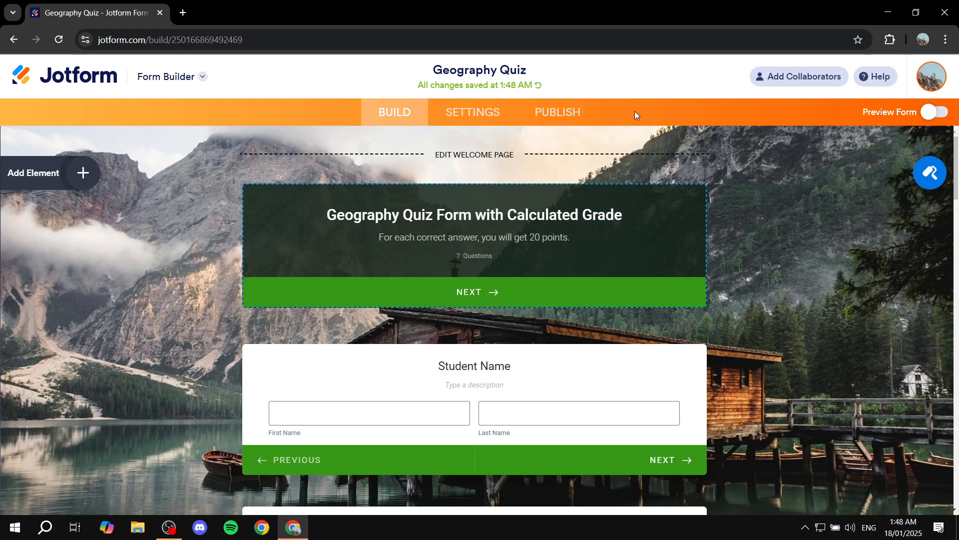
Look through the Geography Quiz form from the welcome page and student fields down to the multiple-choice questions.
{"action": "scroll", "coordinate": [830, 230], "scroll_direction": "down", "scroll_amount": 20}
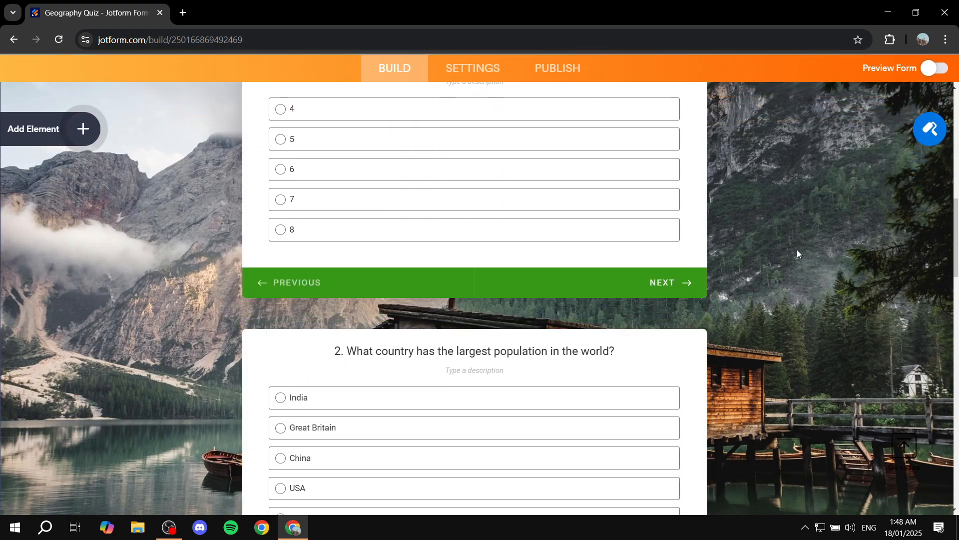
{"action": "scroll", "coordinate": [789, 253], "scroll_direction": "down", "scroll_amount": 15}
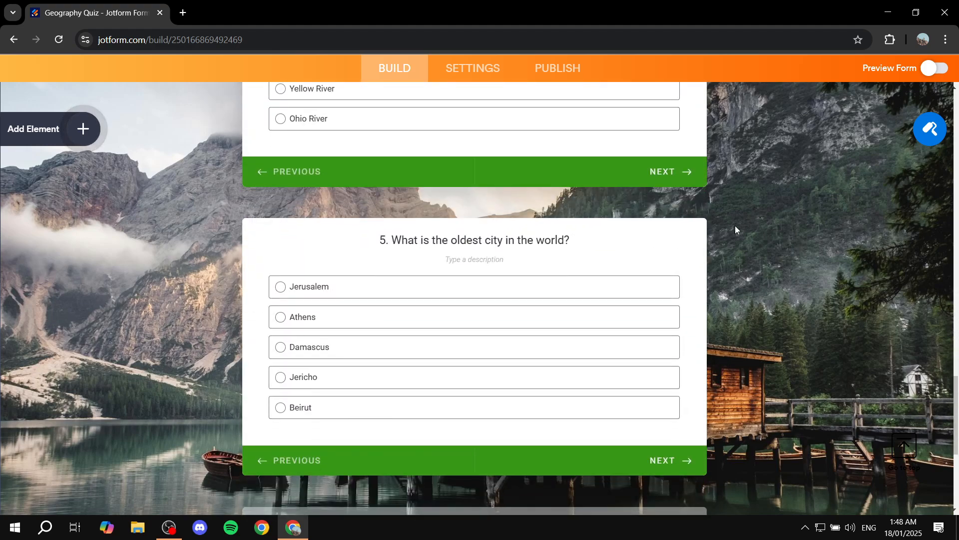
{"action": "scroll", "coordinate": [647, 240], "scroll_direction": "up", "scroll_amount": 20}
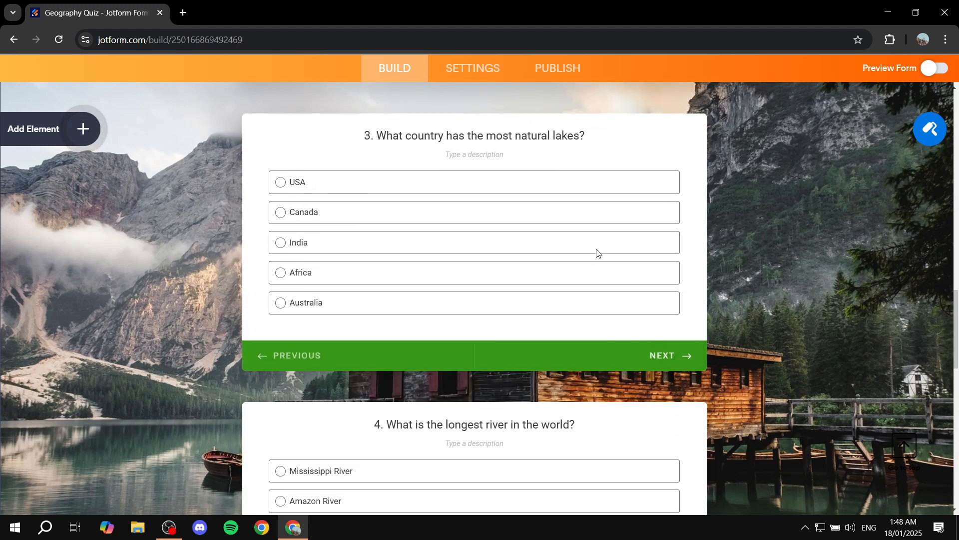
{"action": "scroll", "coordinate": [580, 245], "scroll_direction": "up", "scroll_amount": 2}
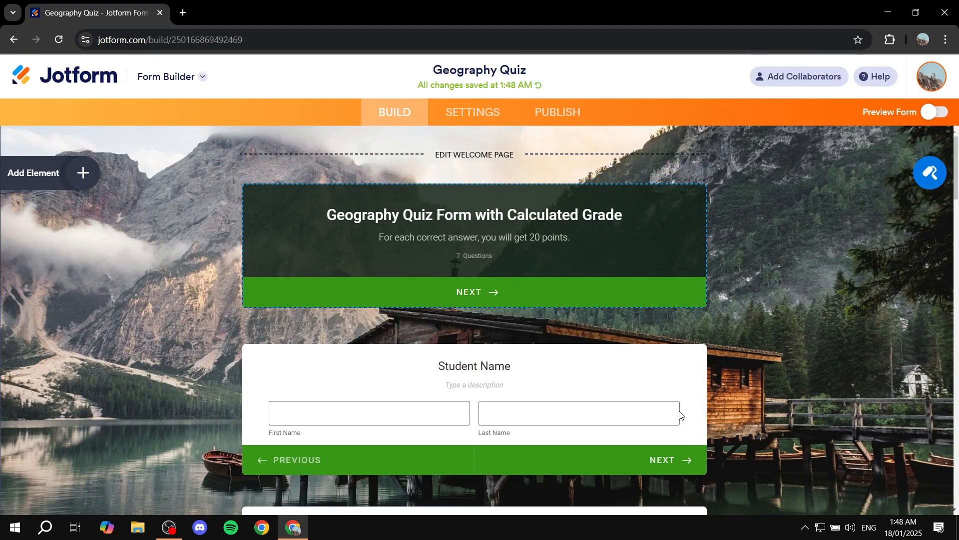
{"action": "scroll", "coordinate": [680, 414], "scroll_direction": "down", "scroll_amount": 5}
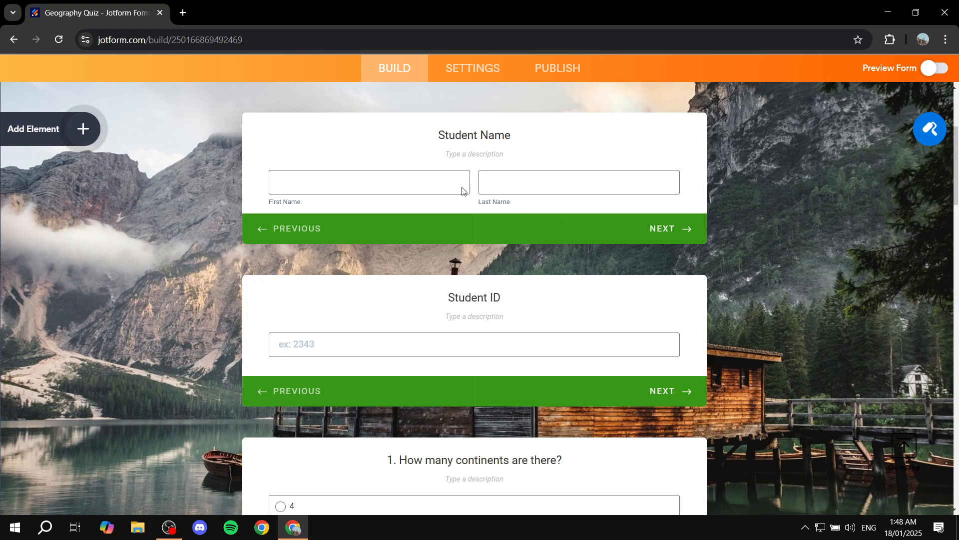
{"action": "scroll", "coordinate": [261, 201], "scroll_direction": "down", "scroll_amount": 8}
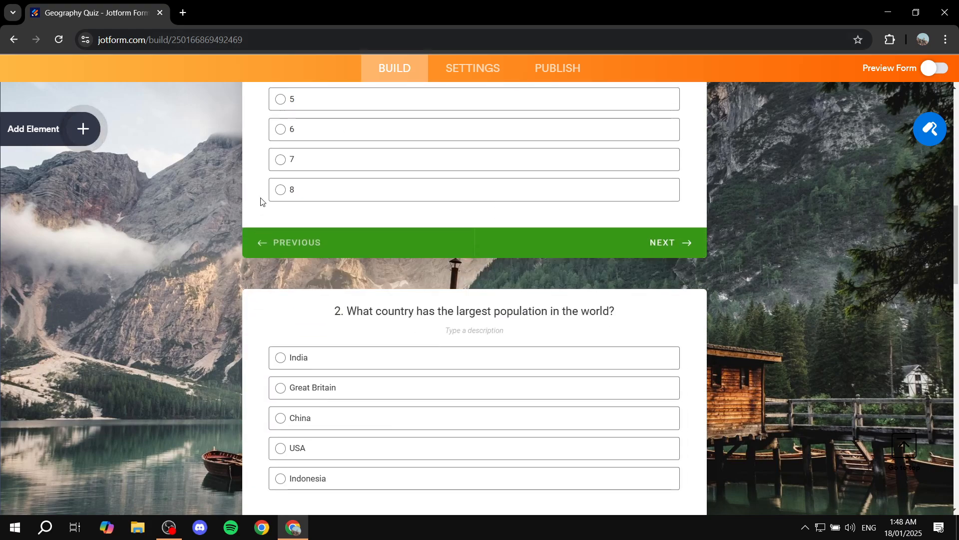
{"action": "scroll", "coordinate": [715, 132], "scroll_direction": "up", "scroll_amount": 12}
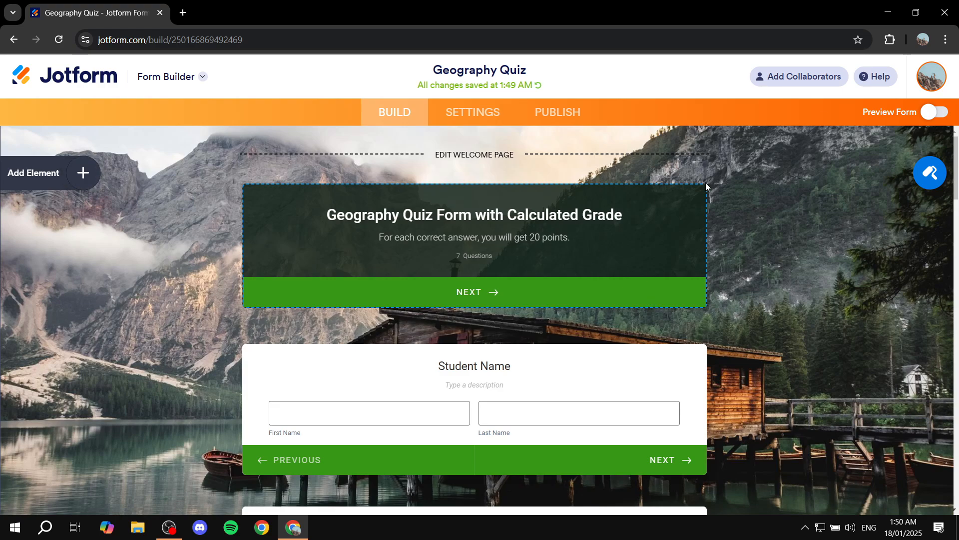
{"action": "scroll", "coordinate": [733, 256], "scroll_direction": "down", "scroll_amount": 5}
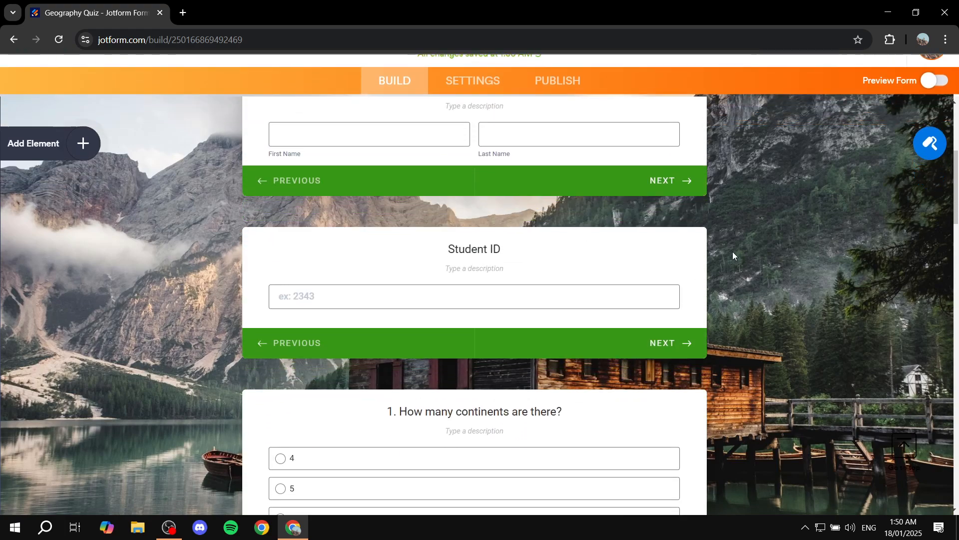
{"action": "scroll", "coordinate": [732, 256], "scroll_direction": "up", "scroll_amount": 5}
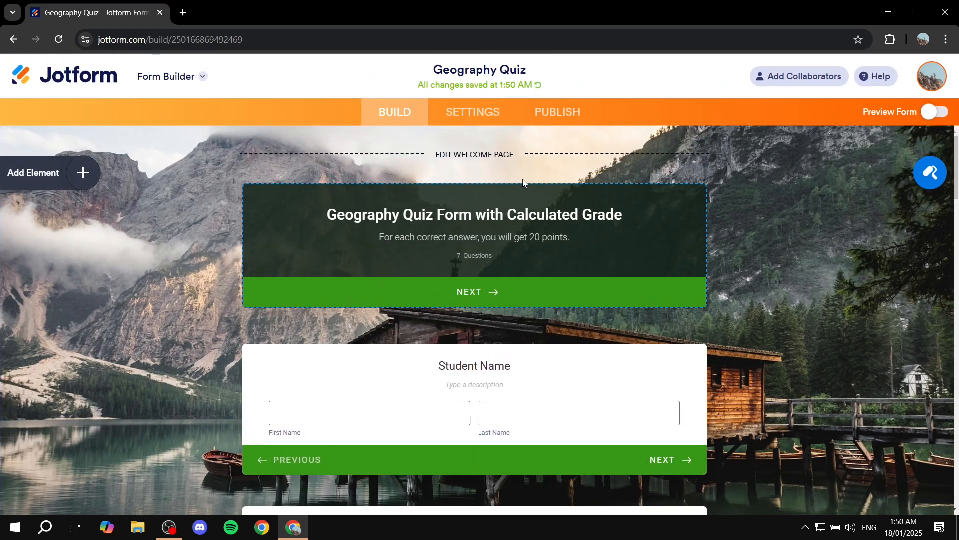
Change the form's title to "Test Quiz" in the form settings.
{"action": "left_click", "coordinate": [475, 112]}
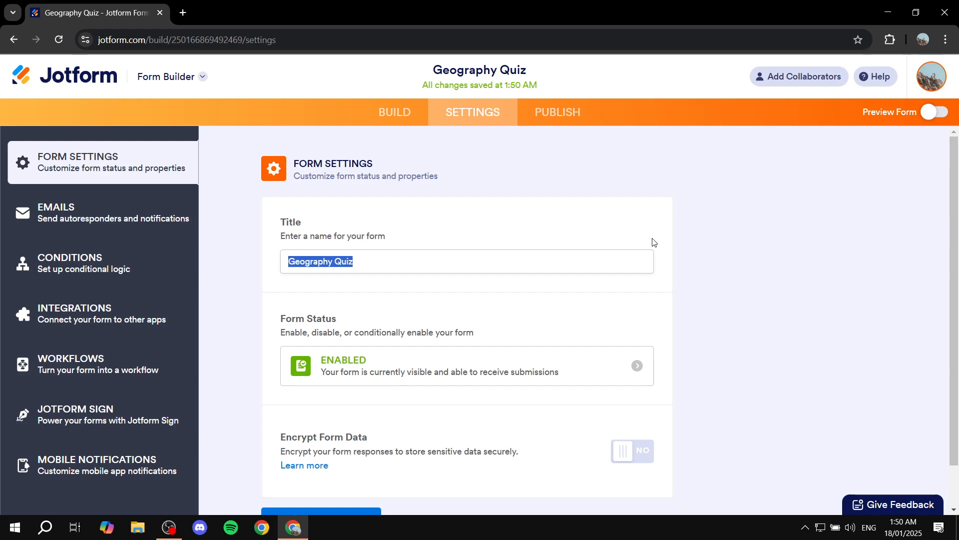
{"action": "type", "text": "Test"}
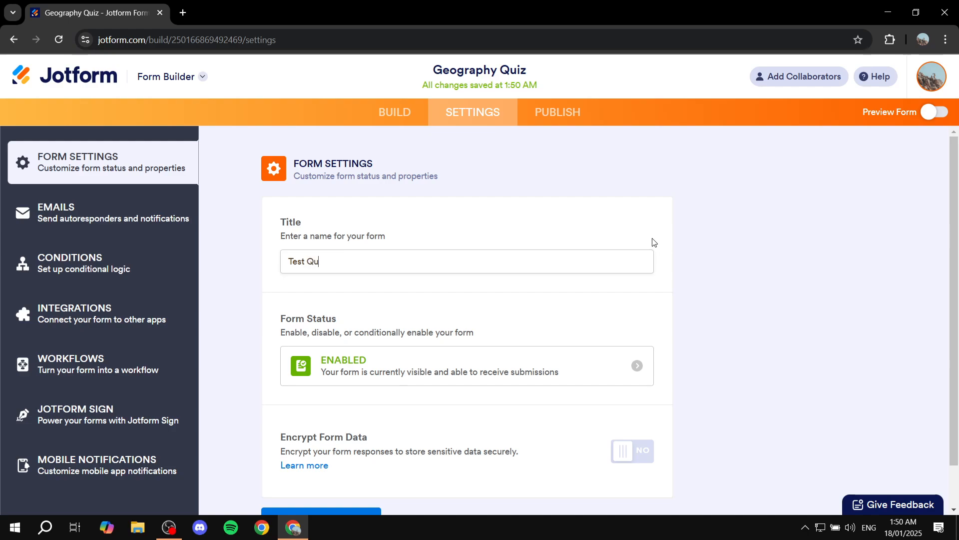
{"action": "left_click", "coordinate": [728, 266]}
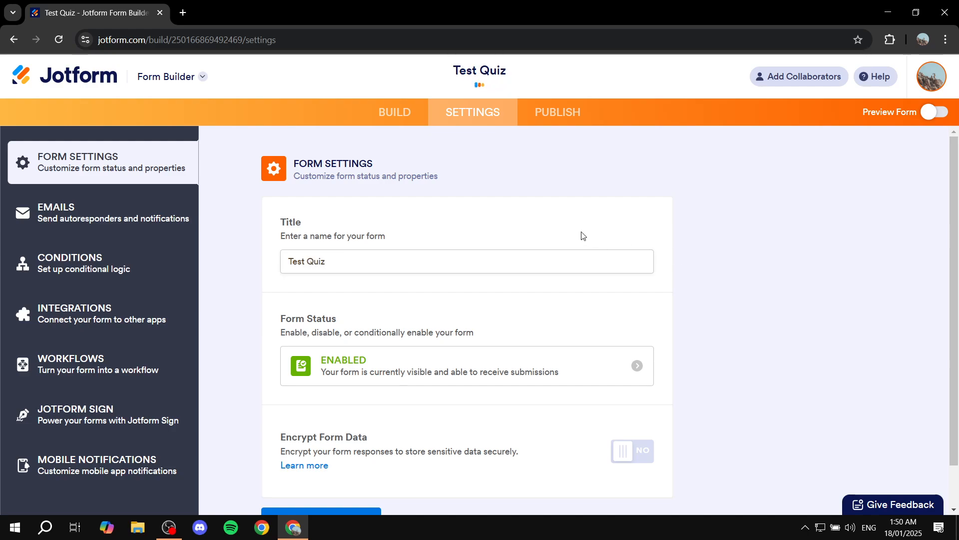
{"action": "scroll", "coordinate": [707, 355], "scroll_direction": "down", "scroll_amount": 2}
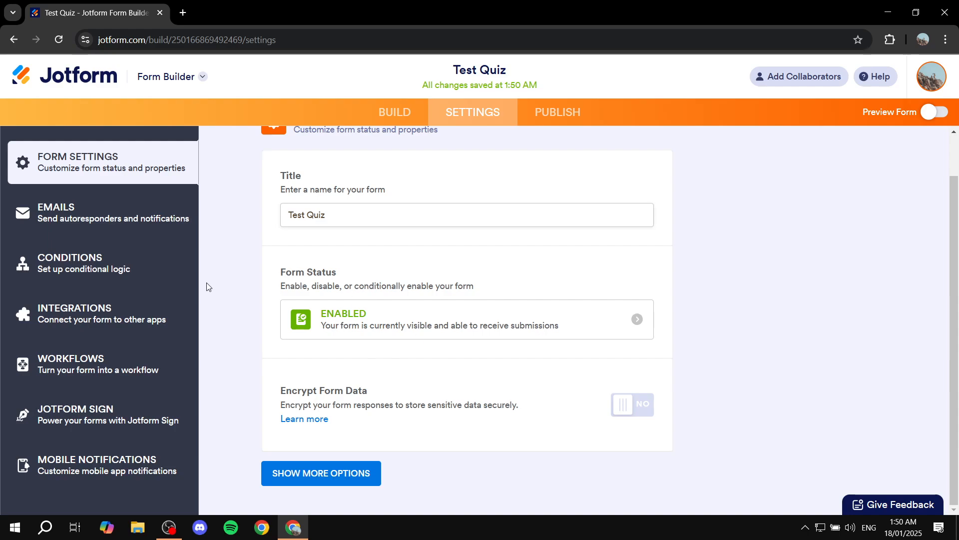
Examine the conditions list and the thank-you page condition for total points less than 50, leaving it without saving changes.
{"action": "left_click", "coordinate": [76, 267]}
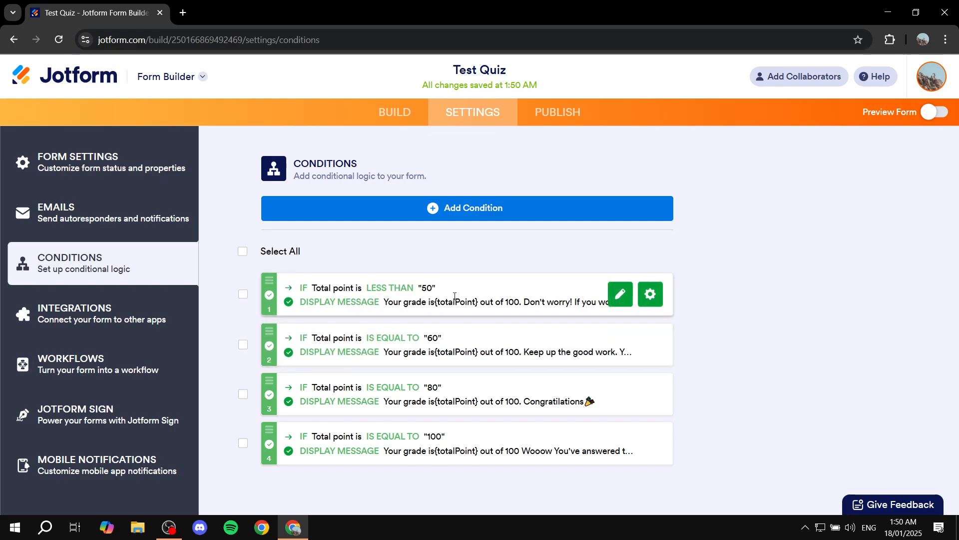
{"action": "left_click", "coordinate": [651, 294]}
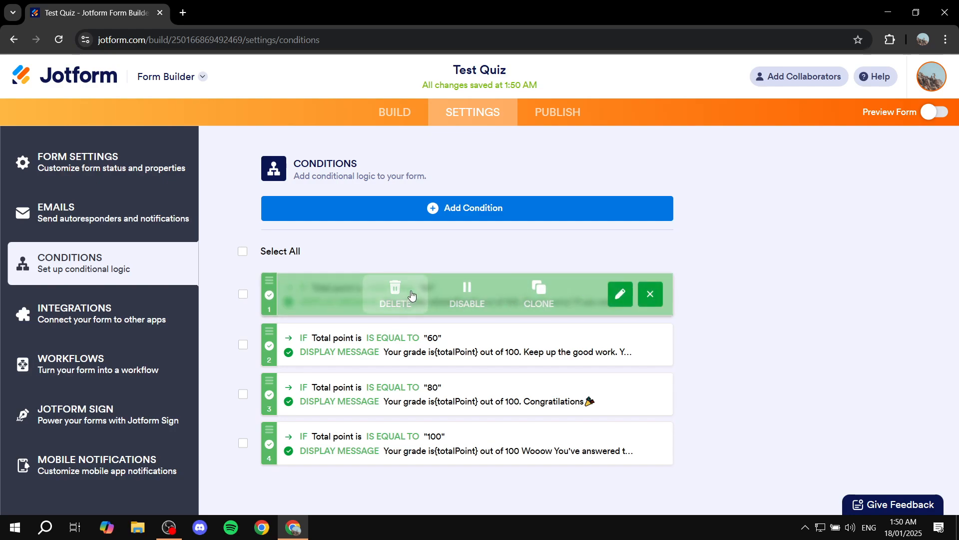
{"action": "left_click", "coordinate": [651, 299]}
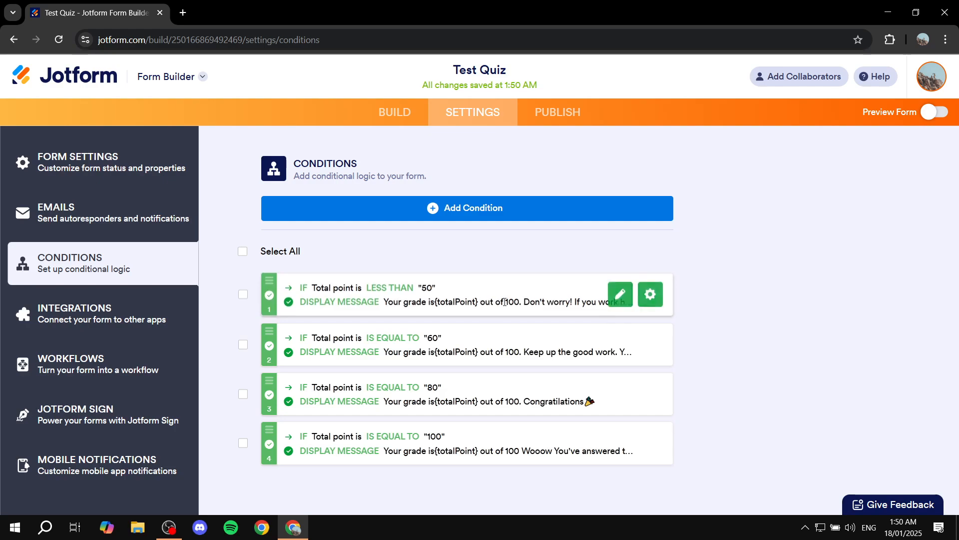
{"action": "left_click", "coordinate": [621, 295]}
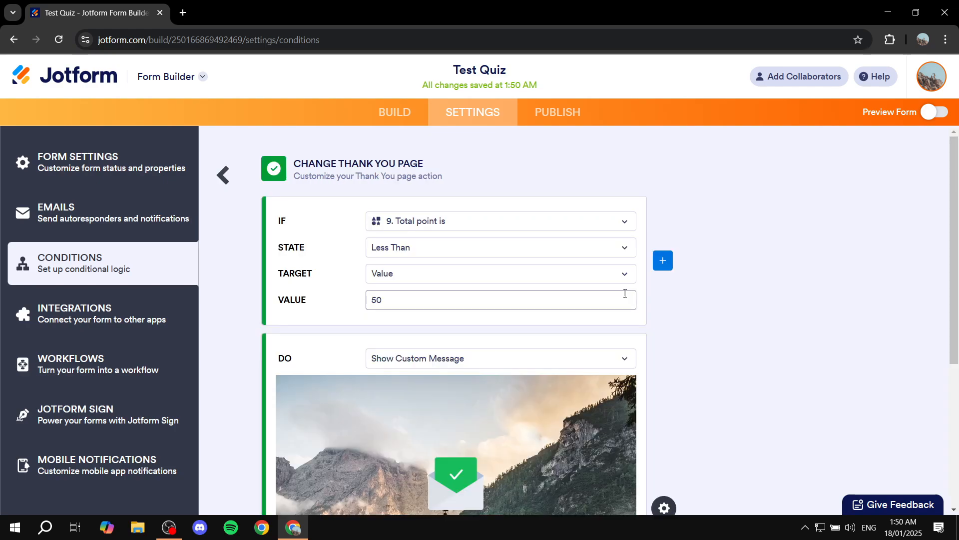
{"action": "scroll", "coordinate": [509, 285], "scroll_direction": "down", "scroll_amount": 4}
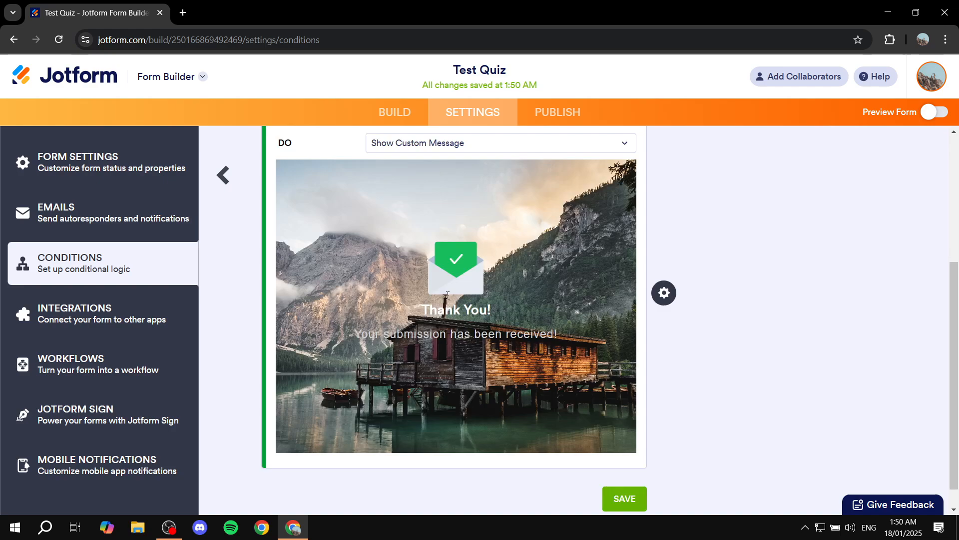
{"action": "scroll", "coordinate": [508, 285], "scroll_direction": "up", "scroll_amount": 4}
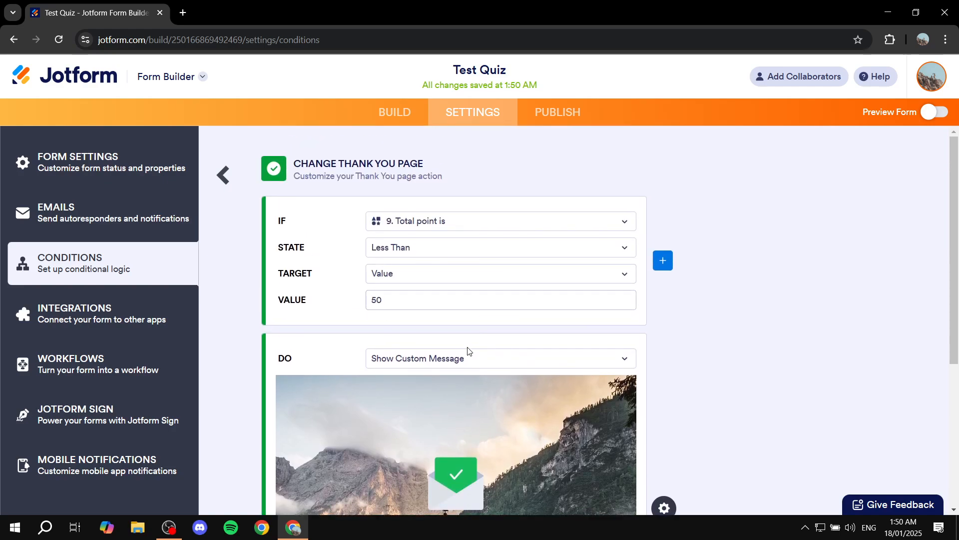
{"action": "left_click", "coordinate": [228, 179]}
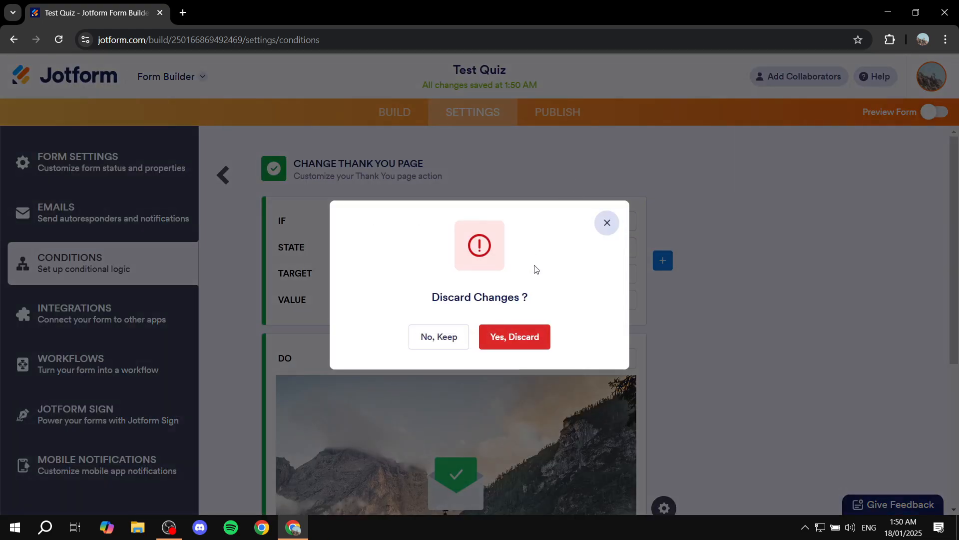
{"action": "left_click", "coordinate": [517, 344]}
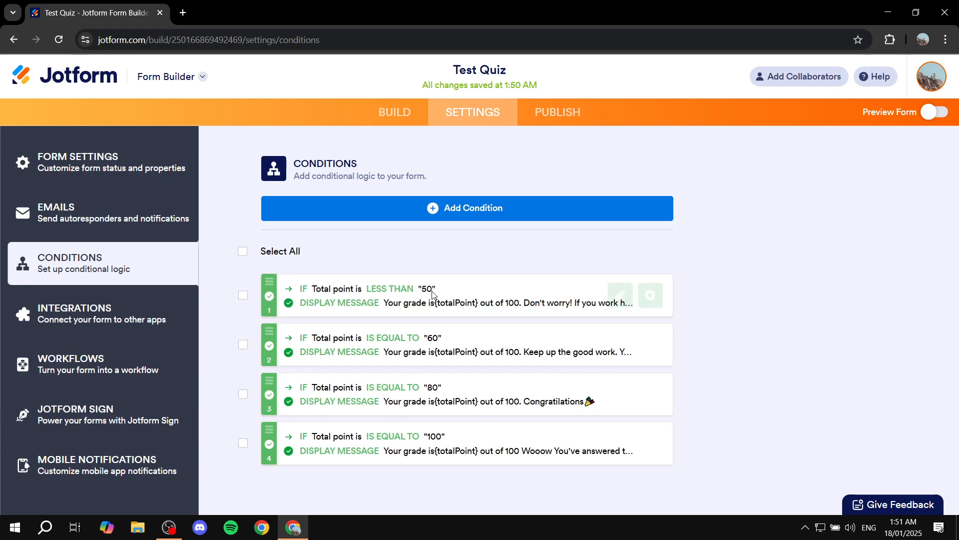
Look over the workflows page and the general form settings, and return to the conditions list.
{"action": "left_click", "coordinate": [70, 367]}
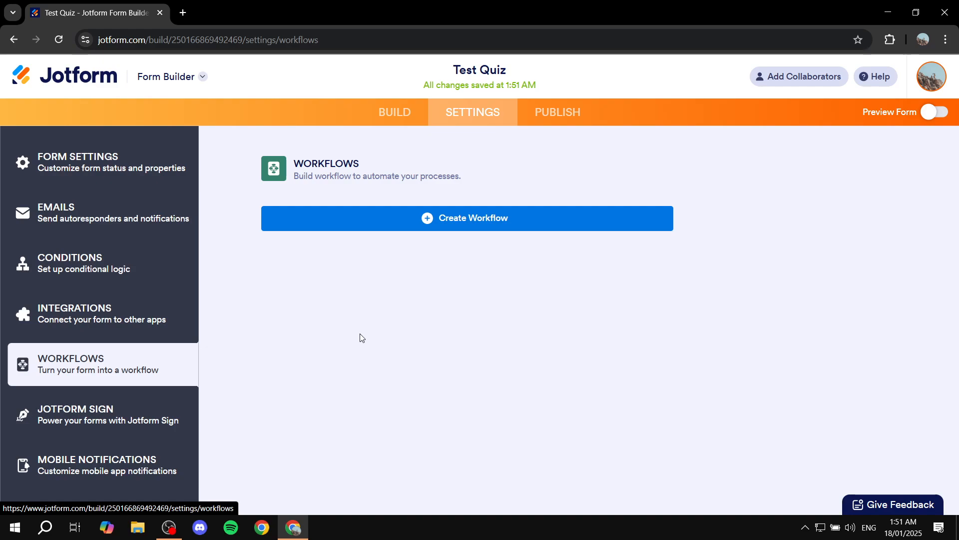
{"action": "left_click", "coordinate": [114, 161]}
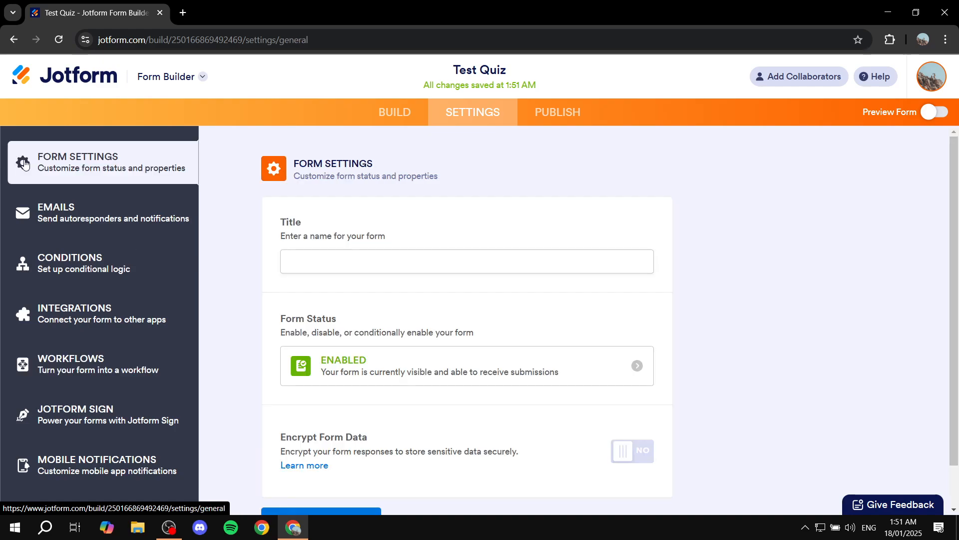
{"action": "left_click_drag", "start_coordinate": [397, 268], "coordinate": [247, 270]}
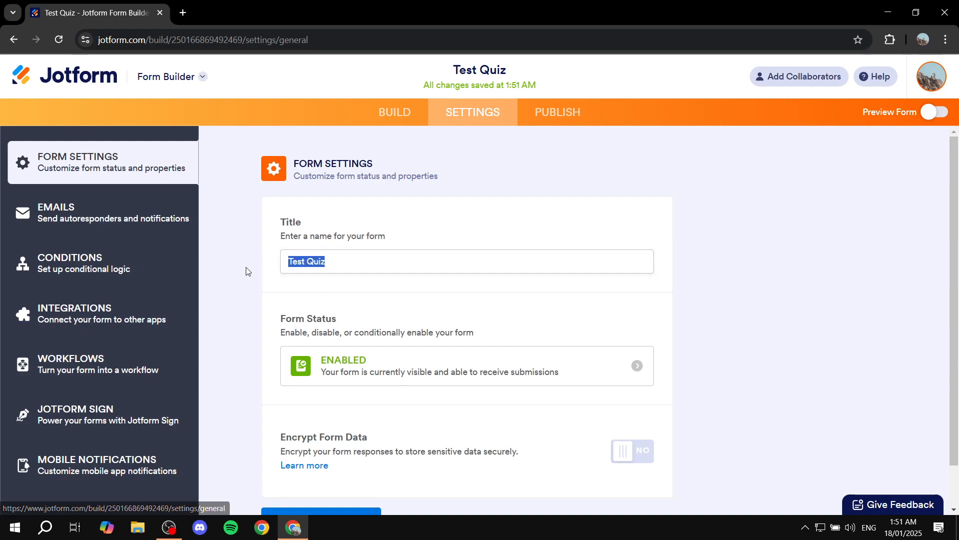
{"action": "left_click", "coordinate": [99, 273]}
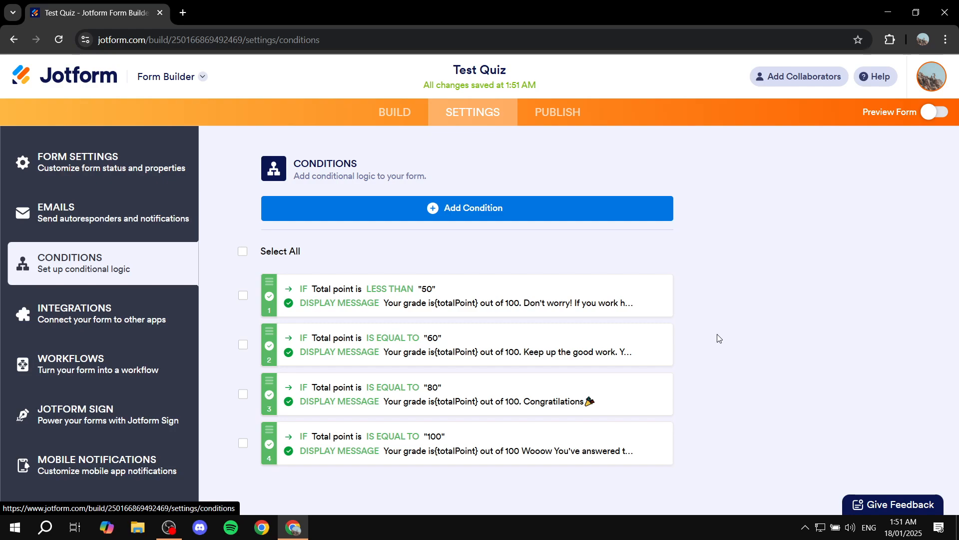
Open the quiz's welcome page for editing in the form builder and view the icon choices for its image.
{"action": "left_click", "coordinate": [409, 115]}
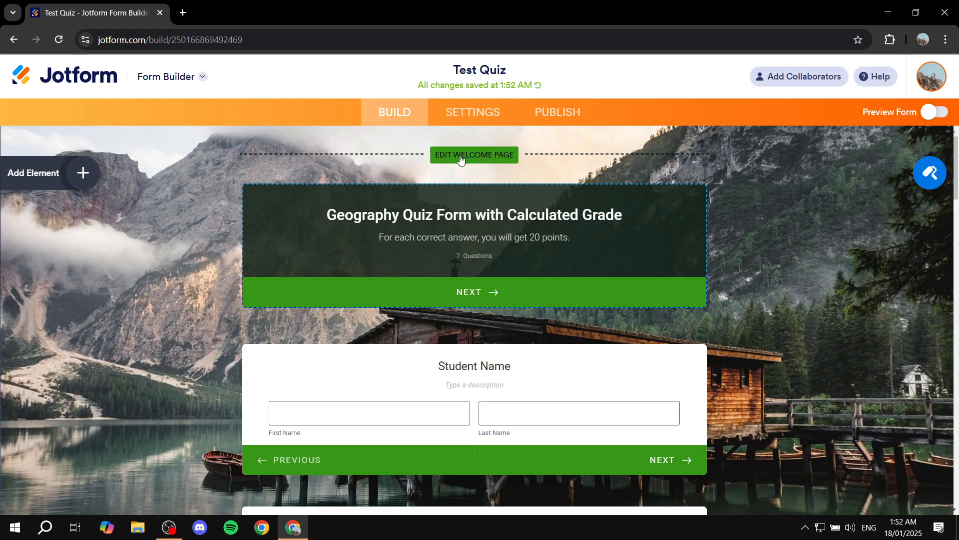
{"action": "left_click", "coordinate": [489, 155]}
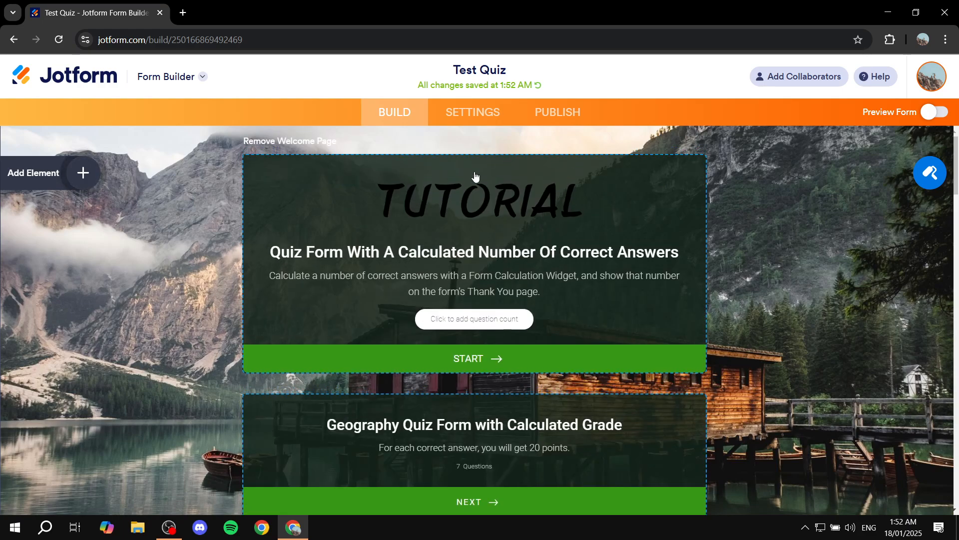
{"action": "left_click", "coordinate": [483, 209]}
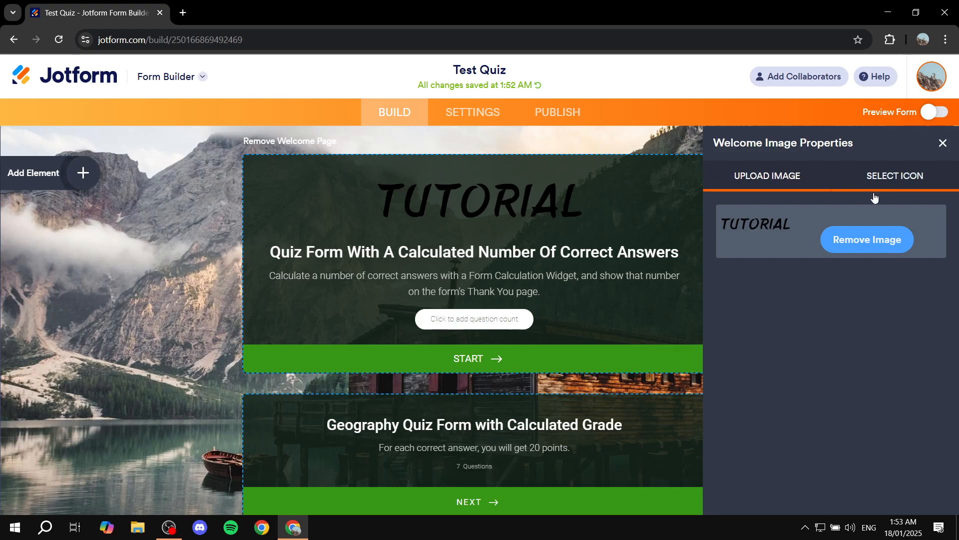
{"action": "left_click", "coordinate": [898, 174]}
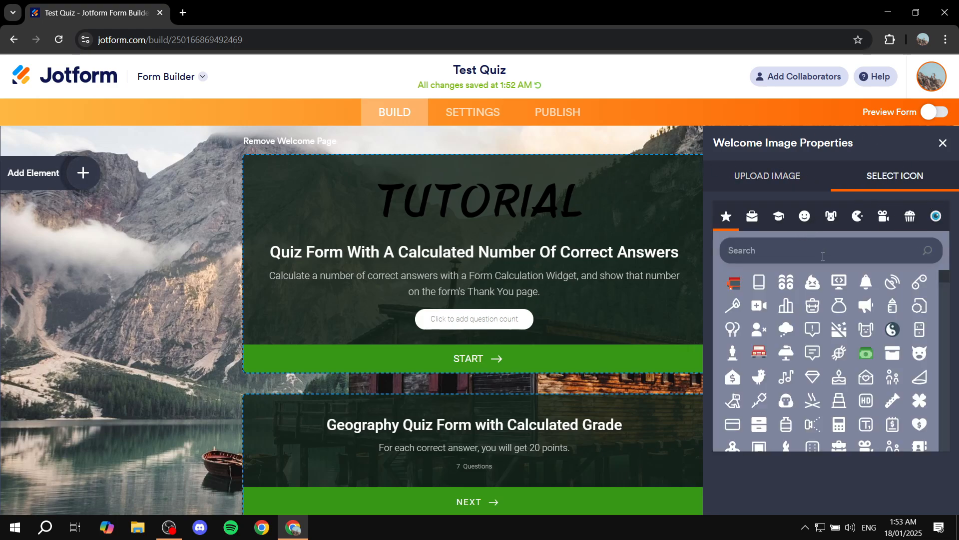
{"action": "left_click", "coordinate": [943, 143]}
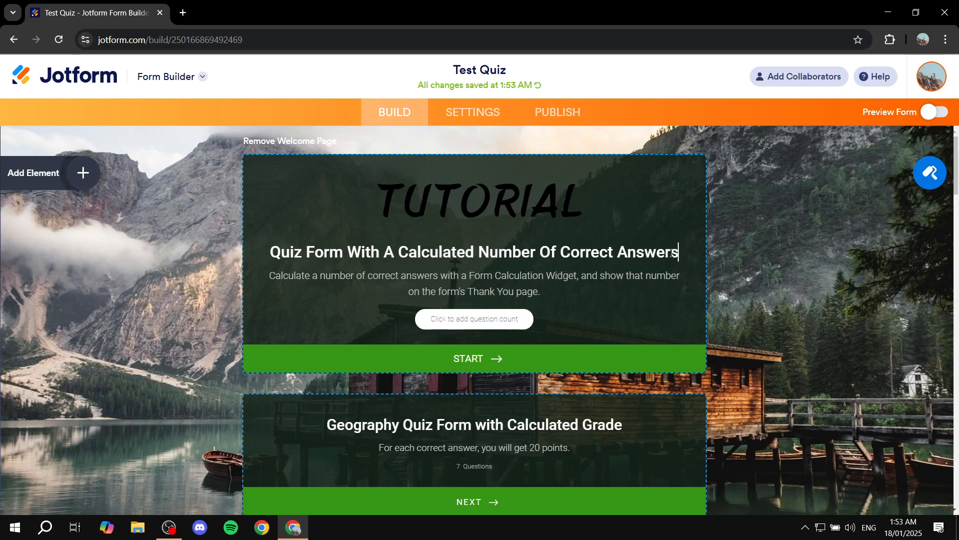
Replace the welcome page heading with "And start typing whatever you want".
{"action": "left_click_drag", "start_coordinate": [680, 257], "coordinate": [265, 256]}
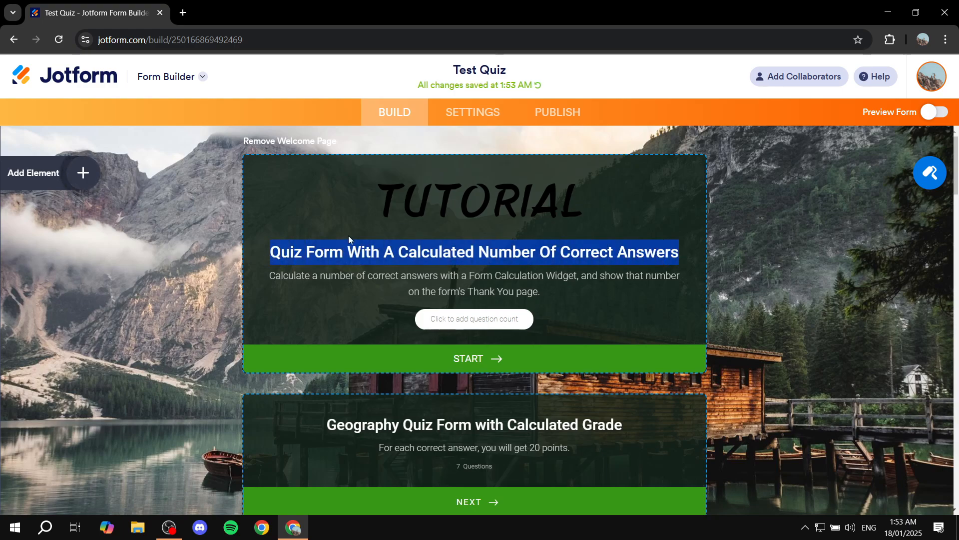
{"action": "type", "text": "And s"}
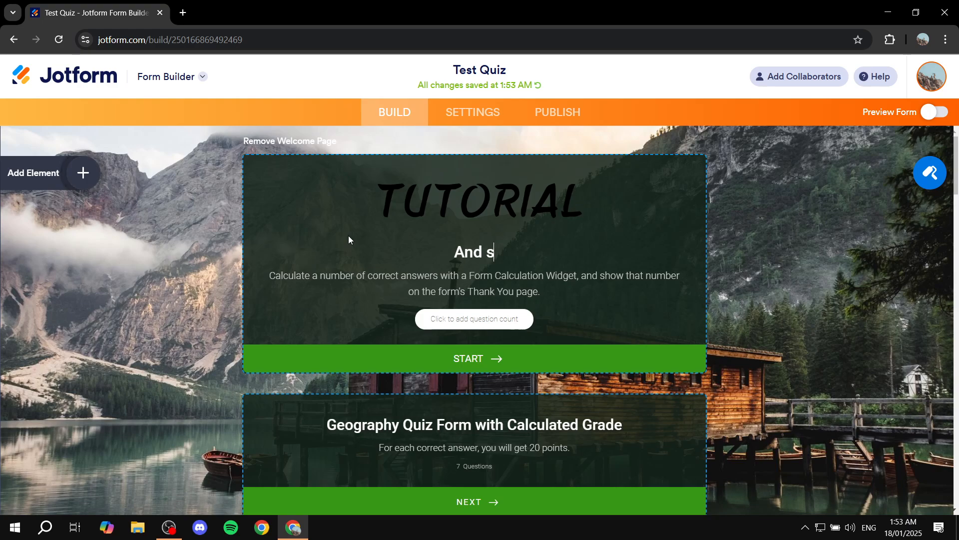
{"action": "type", "text": "tart typing w"}
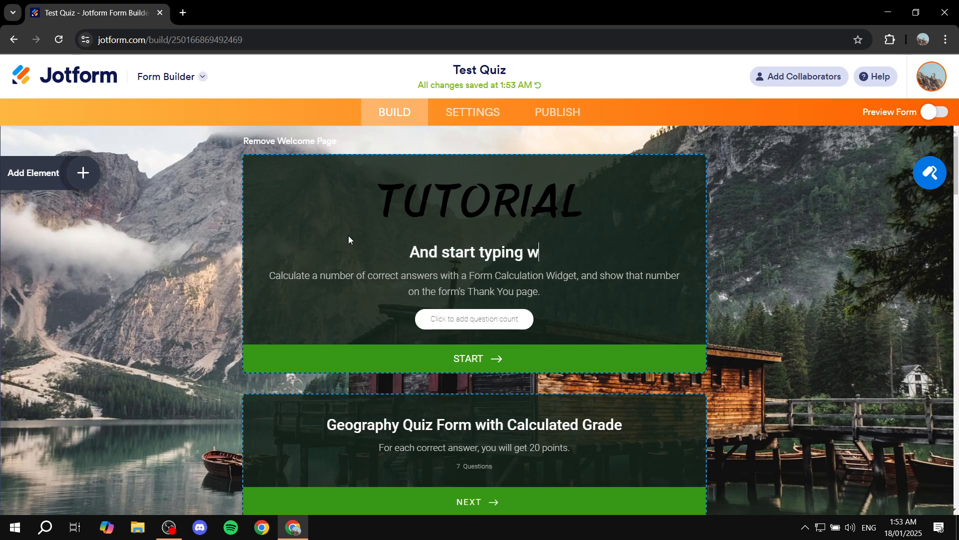
{"action": "type", "text": "hatever yuou"}
{"action": "key", "text": "BackSpace"}
{"action": "key", "text": "BackSpace"}
{"action": "key", "text": "BackSpace"}
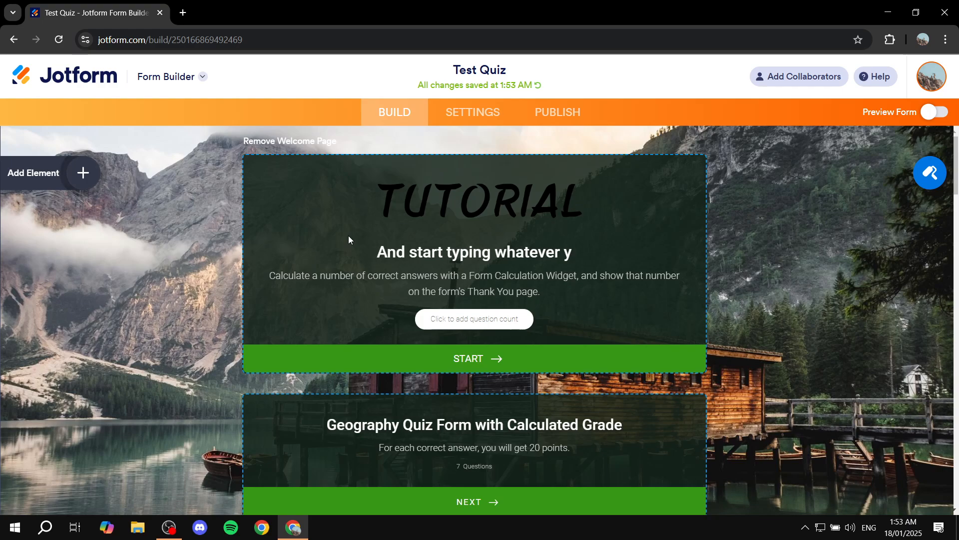
{"action": "type", "text": "ou want"}
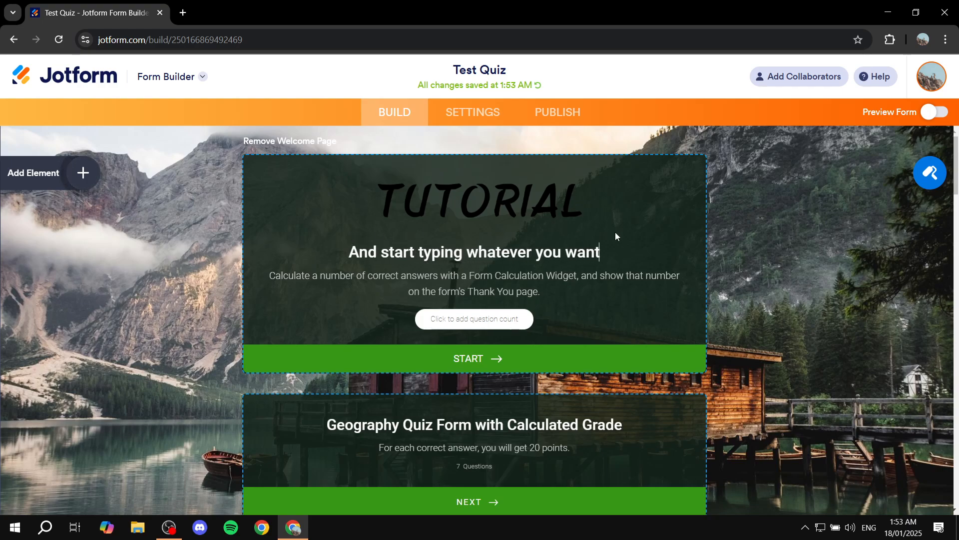
Replace the welcome page description with "Highlight this.".
{"action": "scroll", "coordinate": [582, 286], "scroll_direction": "down", "scroll_amount": 6}
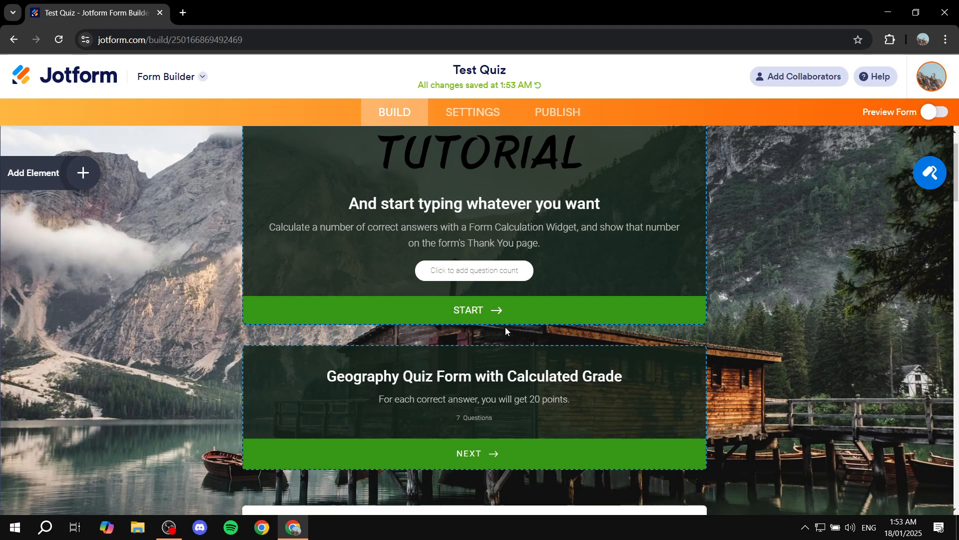
{"action": "scroll", "coordinate": [559, 212], "scroll_direction": "up", "scroll_amount": 5}
{"action": "scroll", "coordinate": [585, 267], "scroll_direction": "up", "scroll_amount": 1}
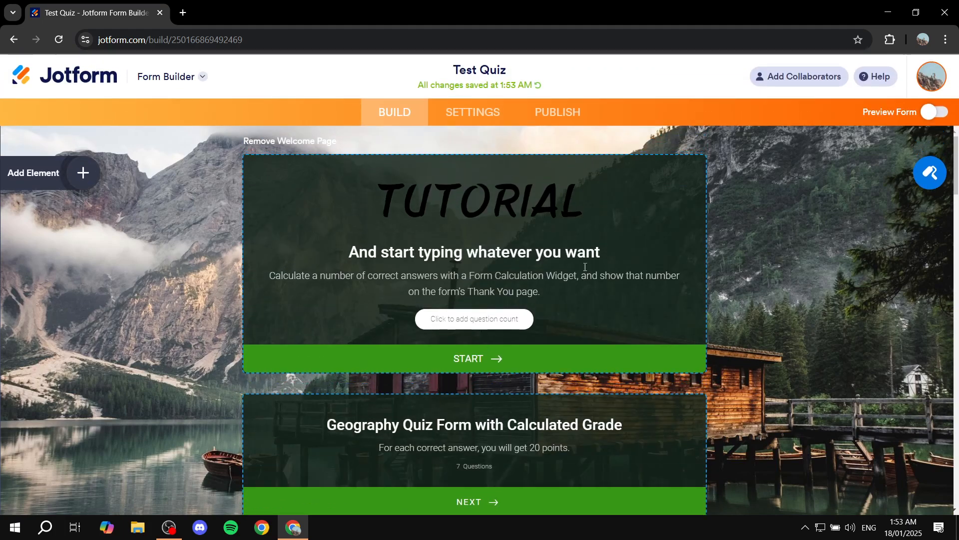
{"action": "left_click_drag", "start_coordinate": [264, 274], "coordinate": [549, 290]}
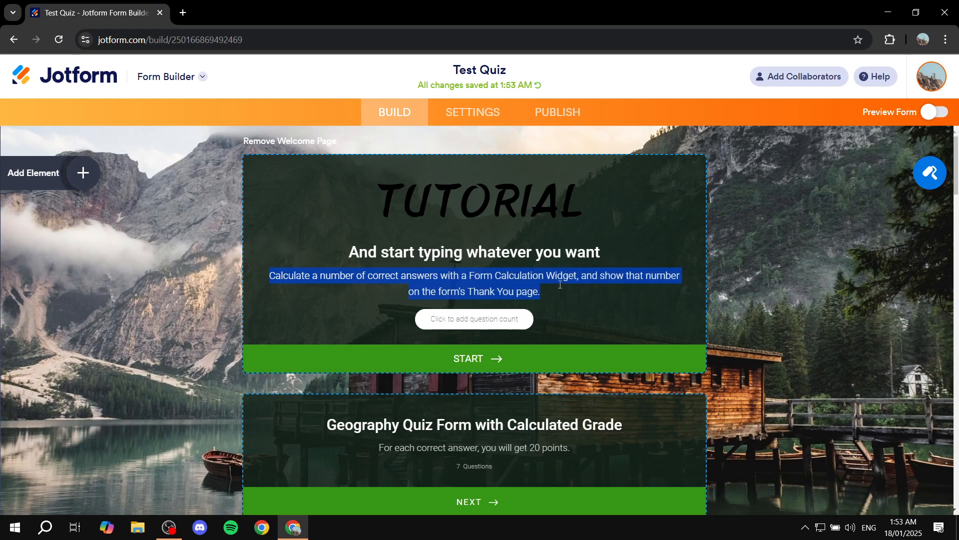
{"action": "type", "text": "Highlight th"}
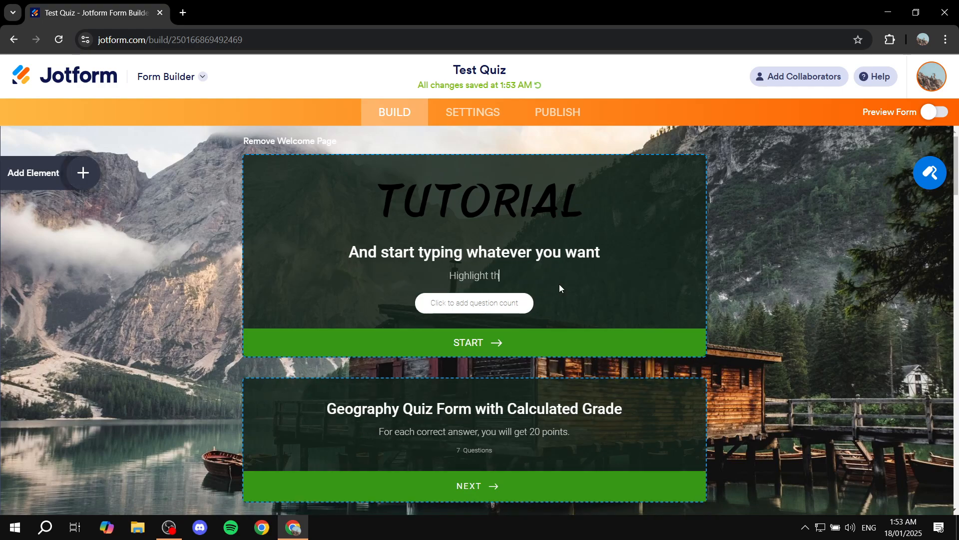
{"action": "type", "text": "is."}
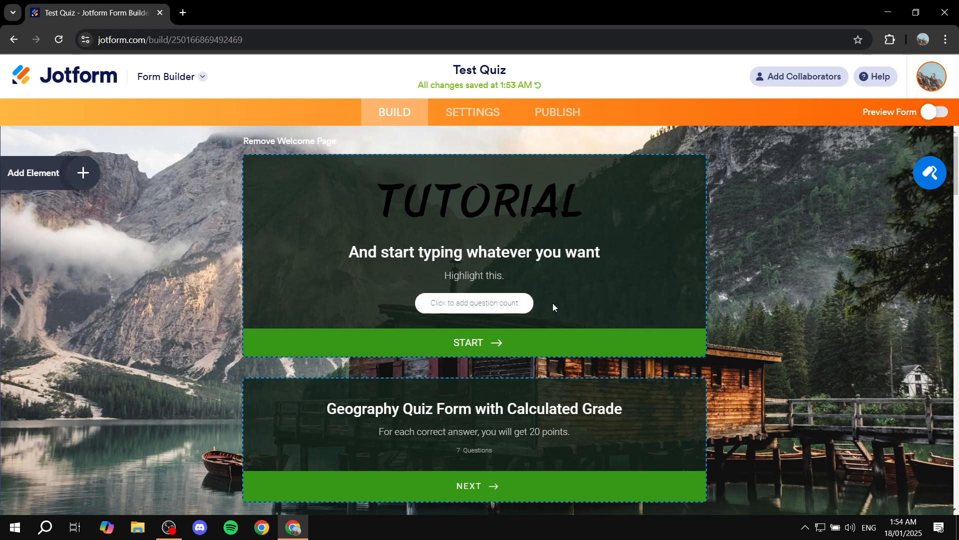
Try adding the question count to the welcome page, and remove it again.
{"action": "left_click", "coordinate": [475, 309]}
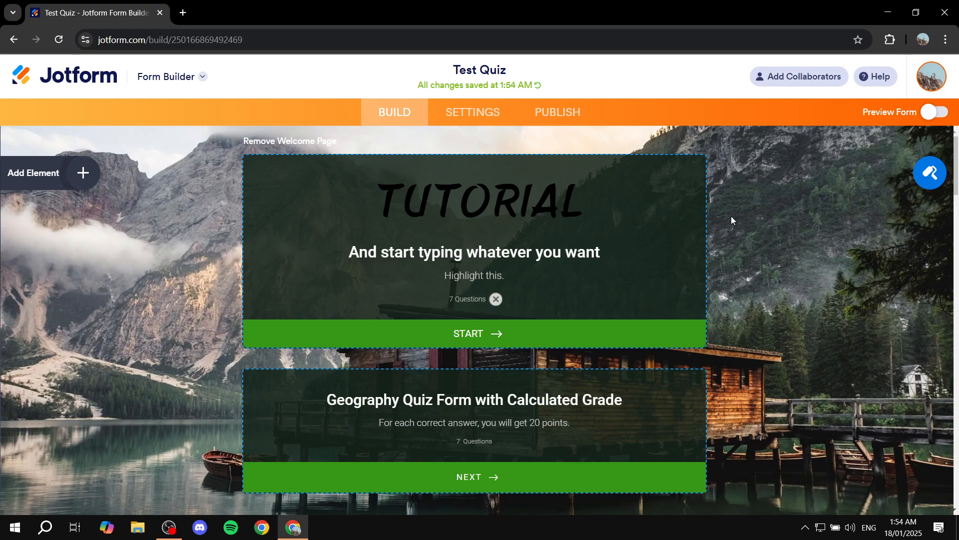
{"action": "scroll", "coordinate": [730, 216], "scroll_direction": "down", "scroll_amount": 3}
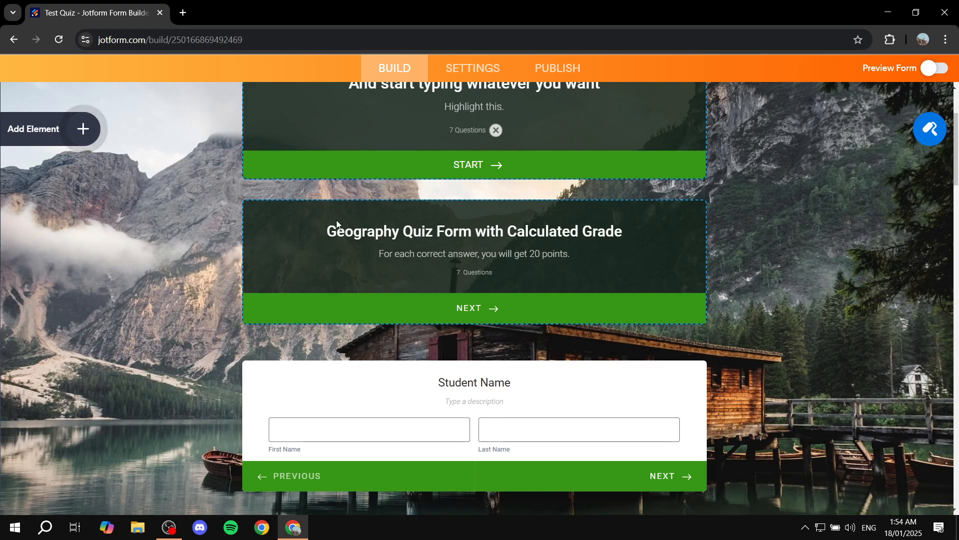
{"action": "left_click", "coordinate": [496, 129]}
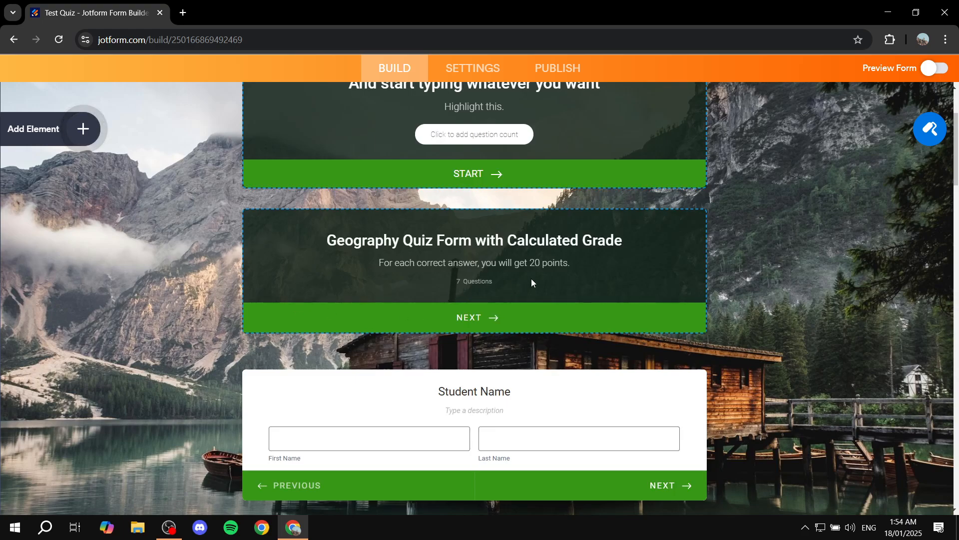
Replace the heading "Geography Quiz Form with Calculated Grade" with "Test Quiz", keeping the description below it.
{"action": "scroll", "coordinate": [604, 222], "scroll_direction": "down", "scroll_amount": 3}
{"action": "scroll", "coordinate": [605, 221], "scroll_direction": "up", "scroll_amount": 3}
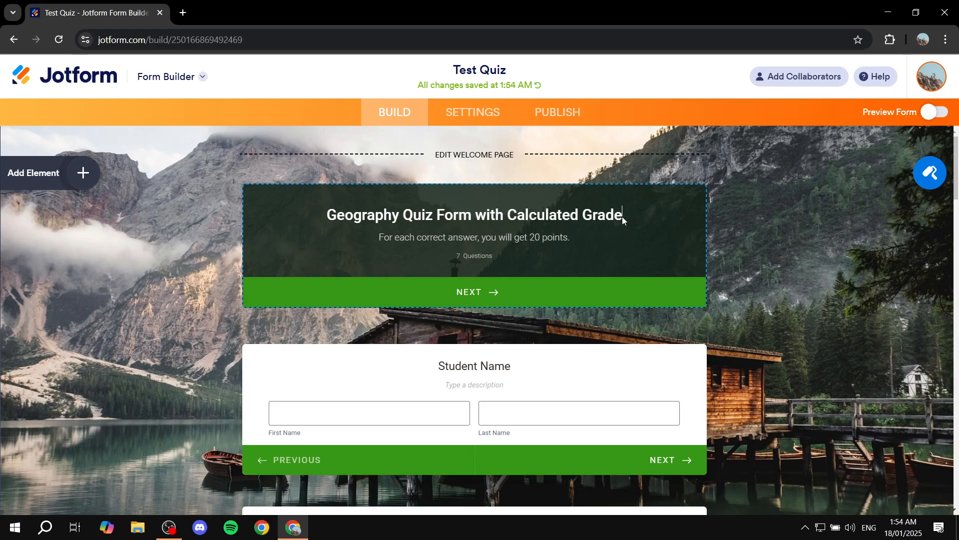
{"action": "left_click_drag", "start_coordinate": [623, 216], "coordinate": [336, 214]}
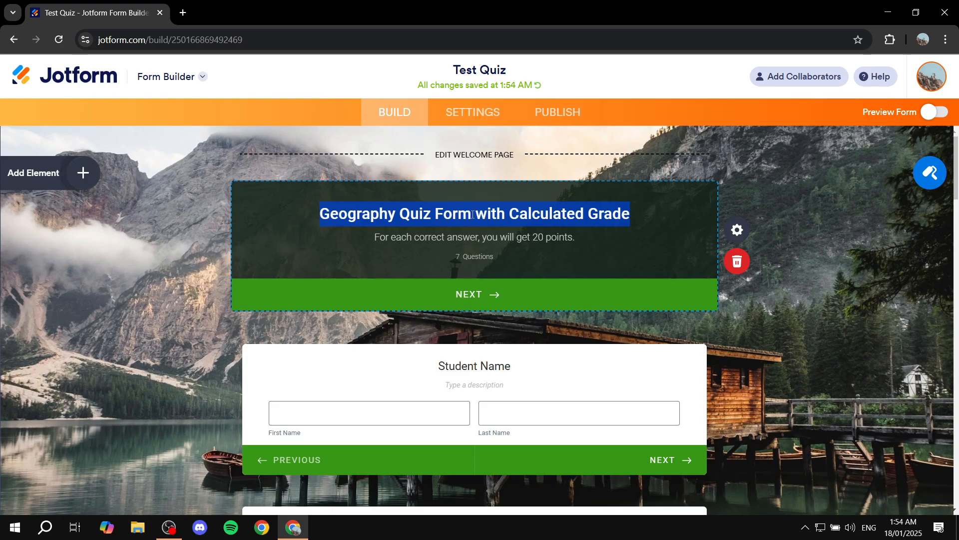
{"action": "type", "text": "Test Quiz"}
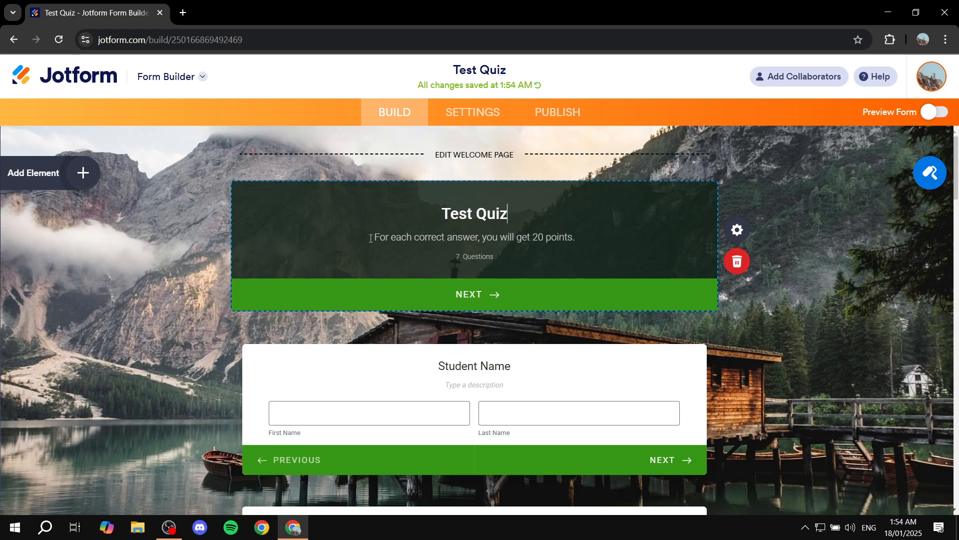
{"action": "left_click_drag", "start_coordinate": [371, 239], "coordinate": [575, 235]}
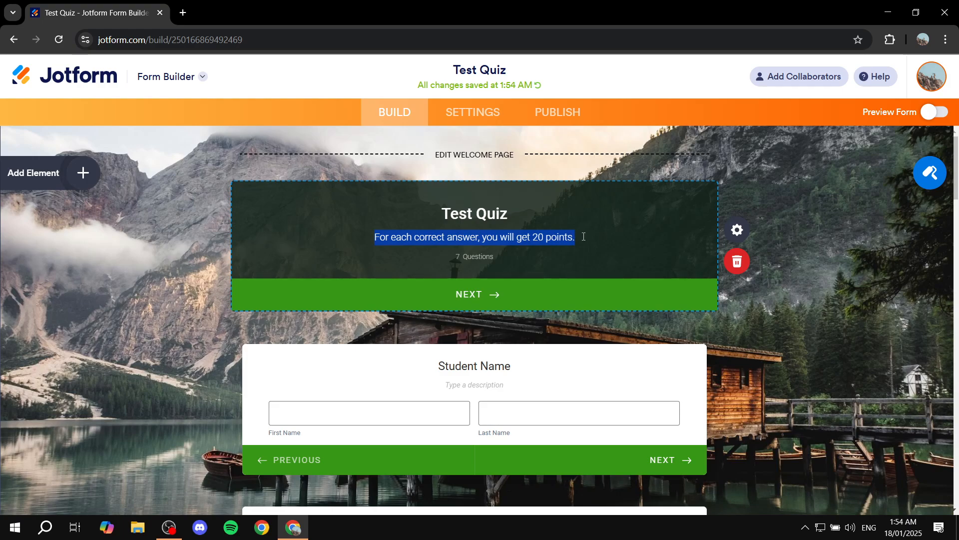
{"action": "left_click", "coordinate": [583, 237]}
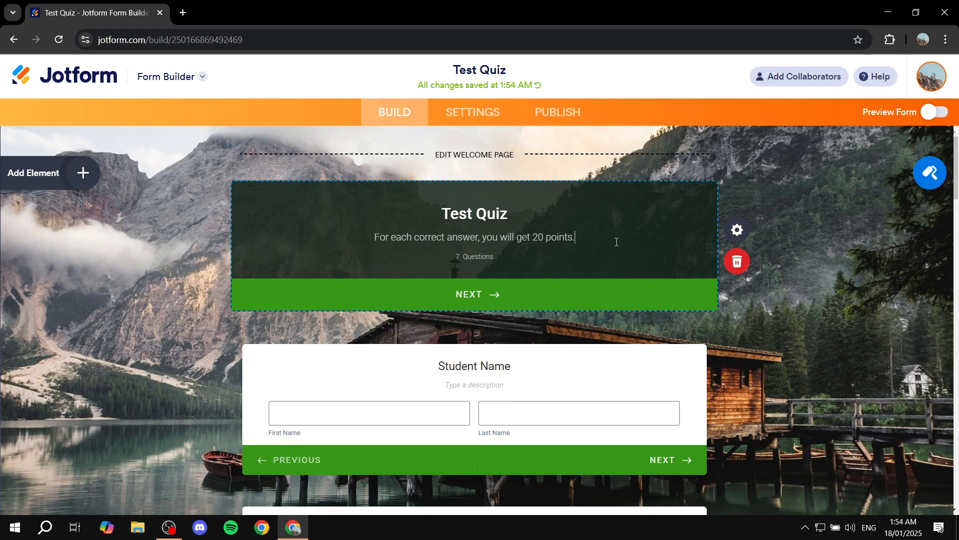
Select the Student Name field and look through the basic form elements, including the Full Name element.
{"action": "scroll", "coordinate": [783, 278], "scroll_direction": "down", "scroll_amount": 3}
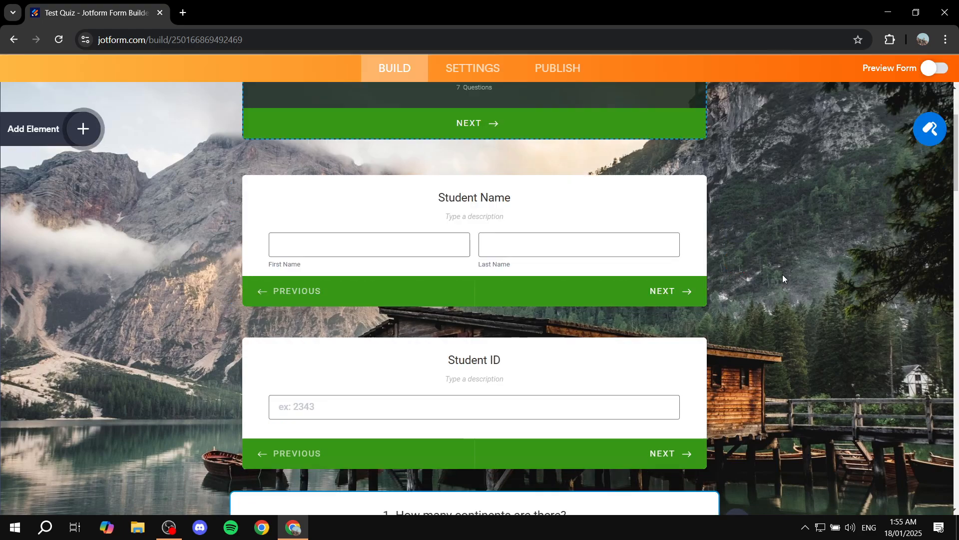
{"action": "left_click", "coordinate": [583, 203]}
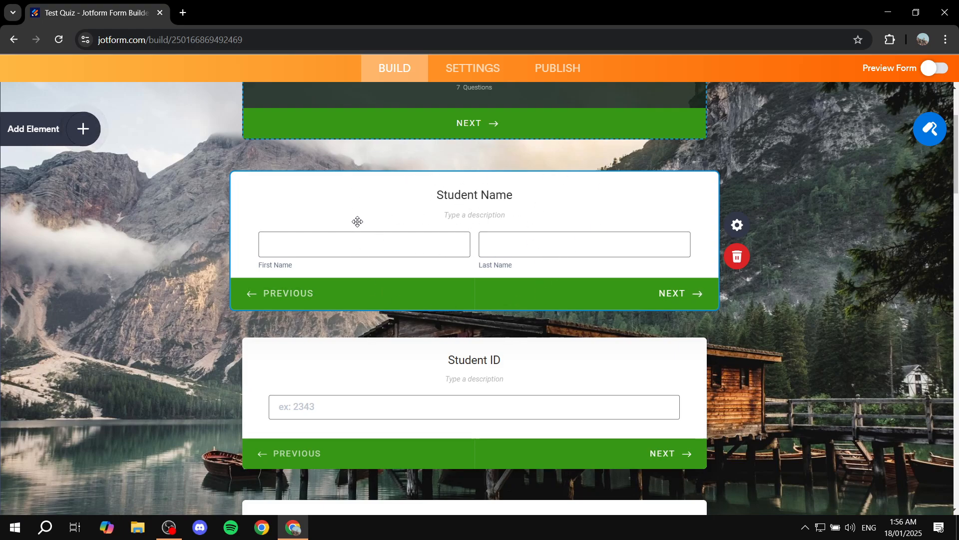
{"action": "left_click", "coordinate": [83, 128]}
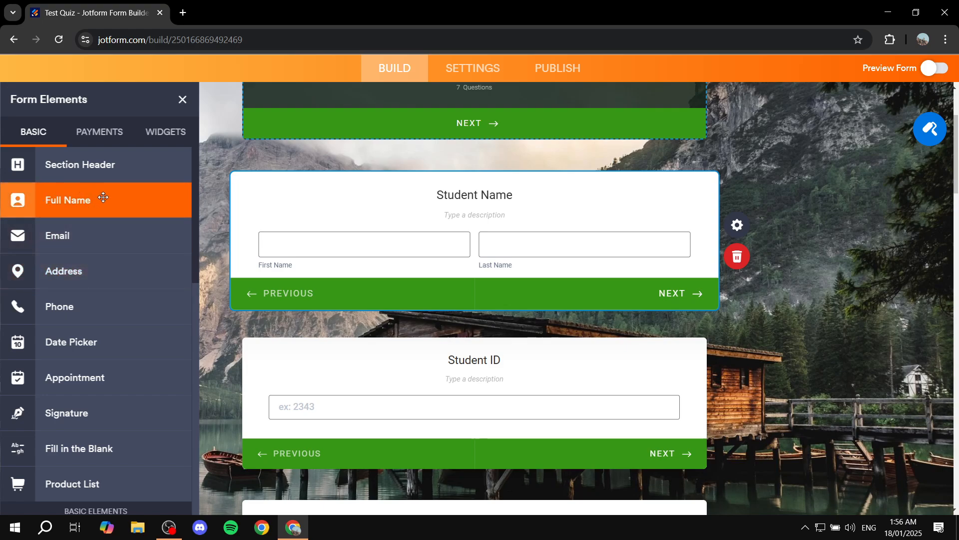
{"action": "left_click_drag", "start_coordinate": [40, 202], "coordinate": [272, 272]}
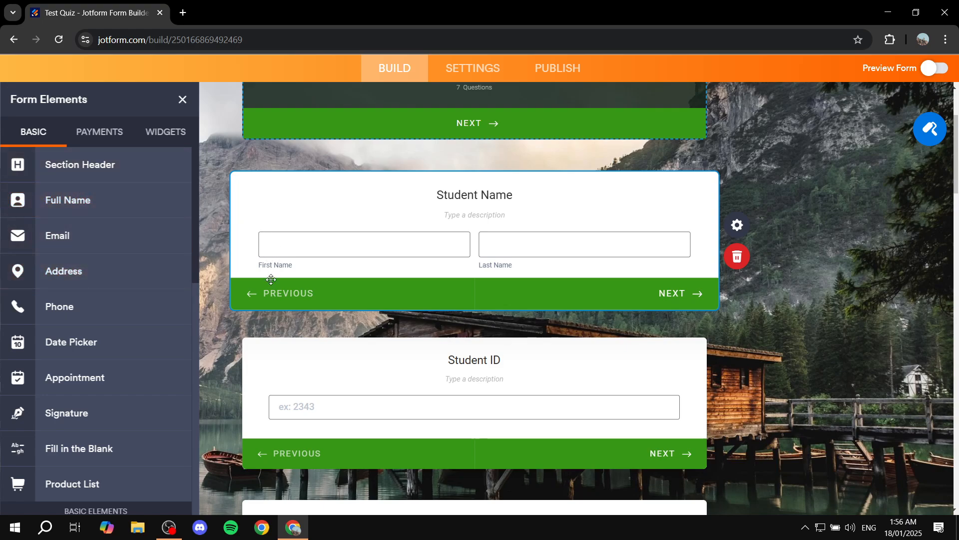
{"action": "left_click", "coordinate": [179, 101]}
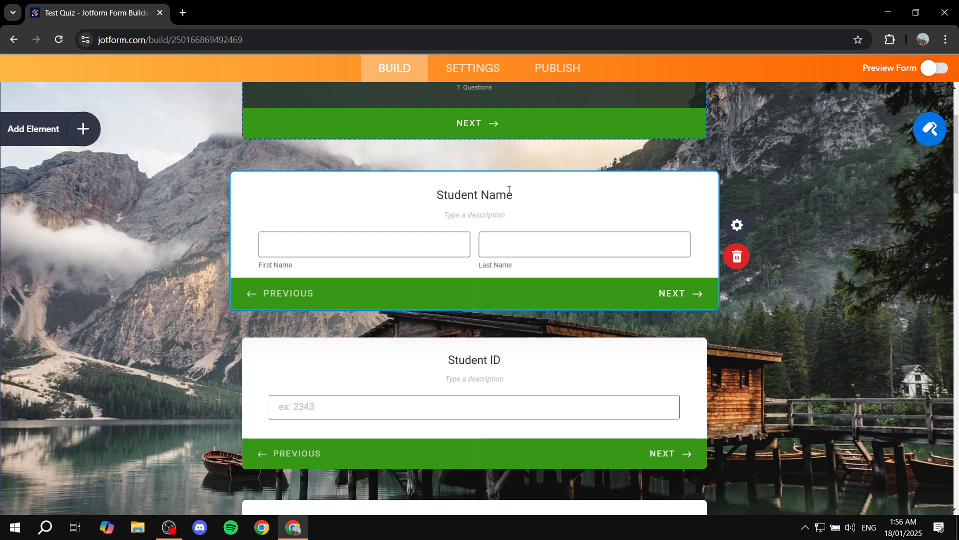
Make the whole "Student Name" field label bold.
{"action": "left_click_drag", "start_coordinate": [514, 199], "coordinate": [423, 200]}
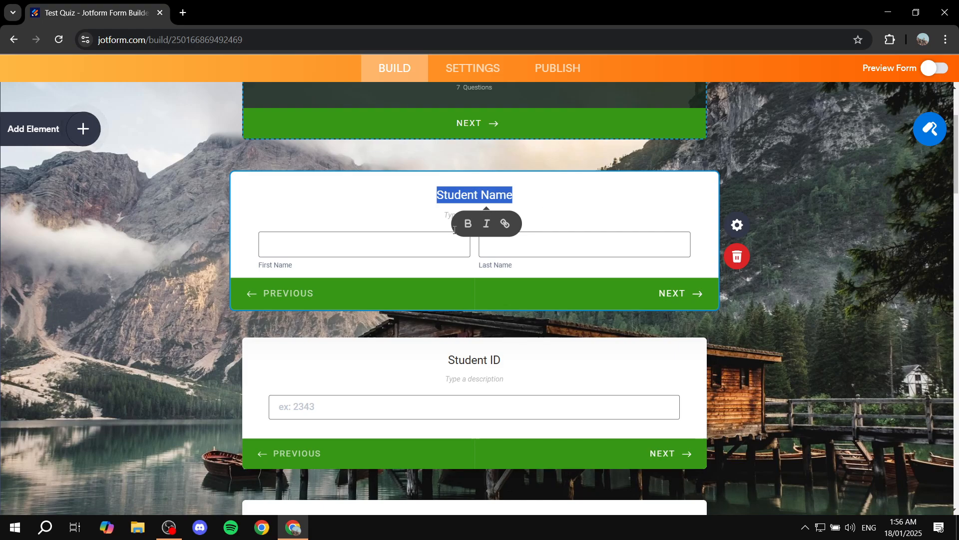
{"action": "left_click", "coordinate": [468, 224]}
{"action": "left_click", "coordinate": [540, 200]}
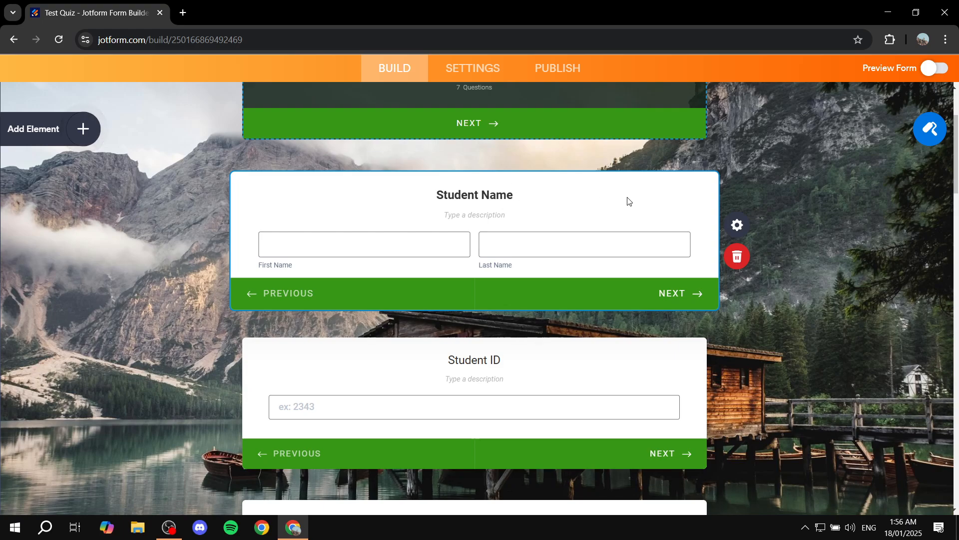
Change the word "Student" in the bold name field label to "Full", so the label reads "Full Name".
{"action": "double_click", "coordinate": [475, 195]}
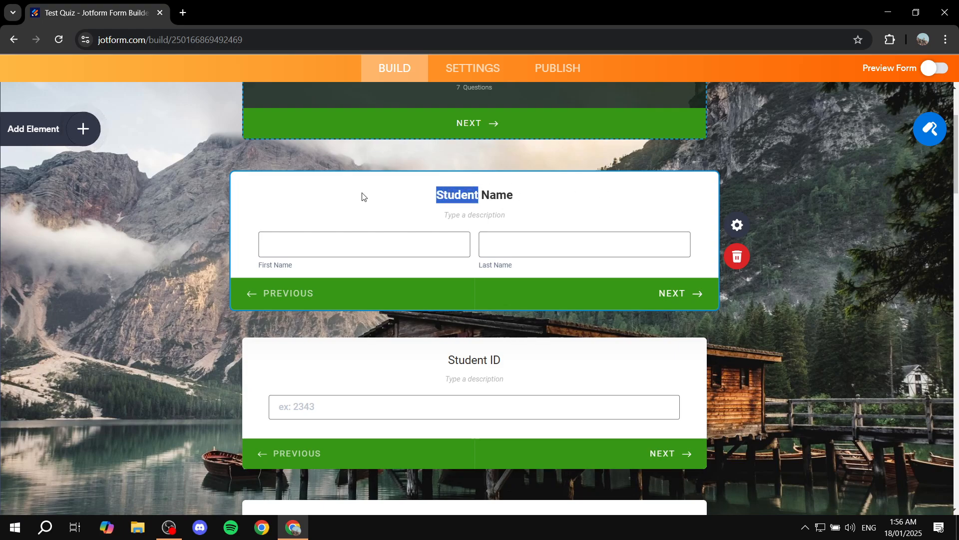
{"action": "type", "text": "FU"}
{"action": "key", "text": "BackSpace"}
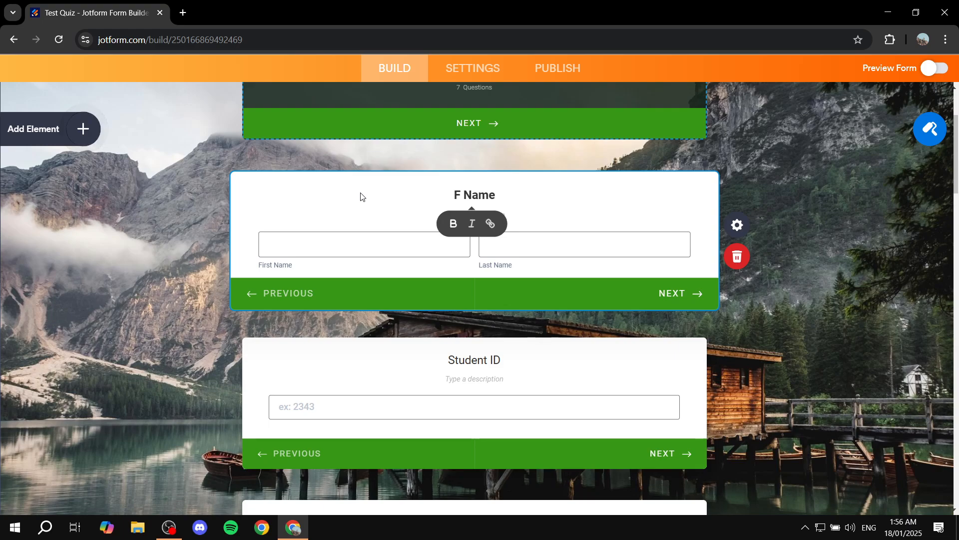
{"action": "type", "text": "ull"}
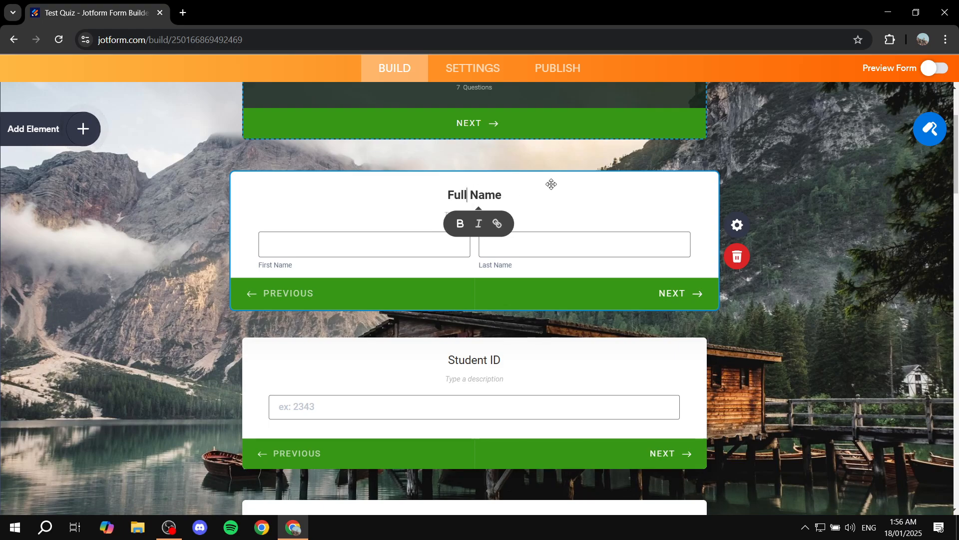
{"action": "left_click", "coordinate": [552, 184]}
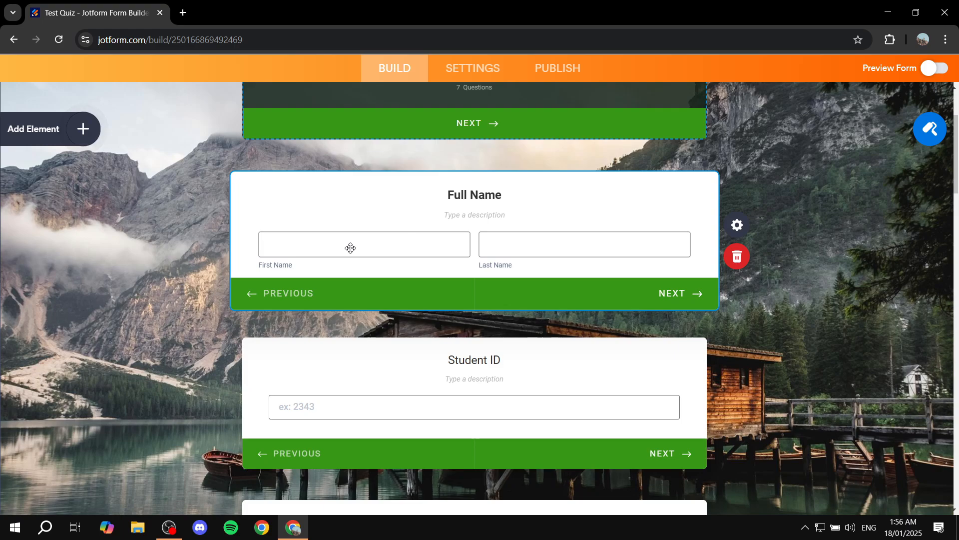
{"action": "left_click", "coordinate": [291, 265]}
{"action": "scroll", "coordinate": [442, 240], "scroll_direction": "down", "scroll_amount": 1}
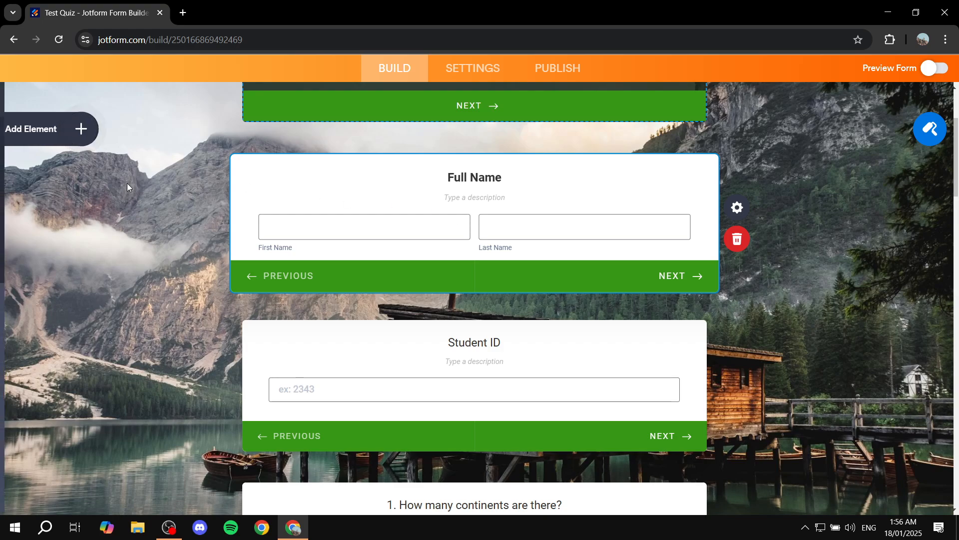
{"action": "left_click", "coordinate": [83, 128]}
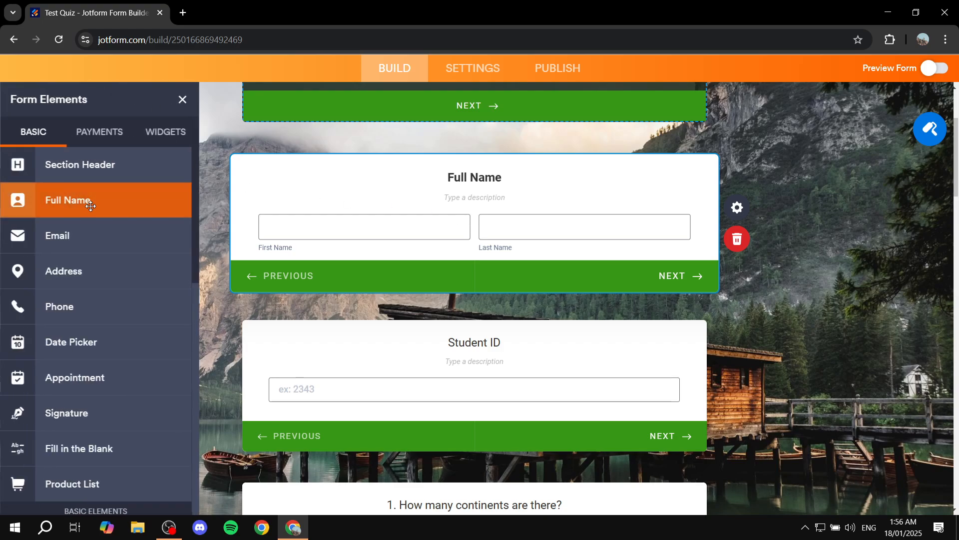
{"action": "left_click", "coordinate": [183, 99]}
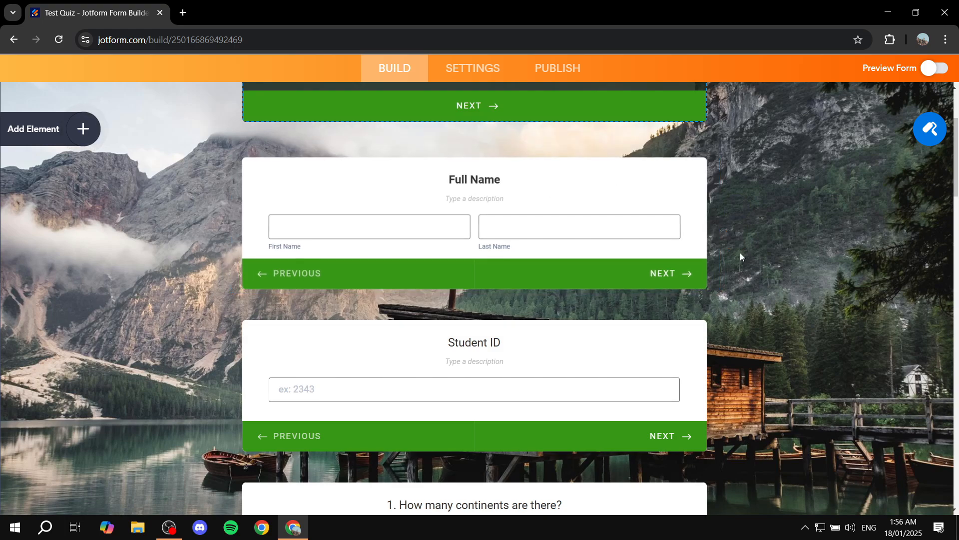
Look at the number properties of the Student ID field, and delete the field from the quiz.
{"action": "scroll", "coordinate": [450, 214], "scroll_direction": "down", "scroll_amount": 3}
{"action": "left_click", "coordinate": [484, 231]}
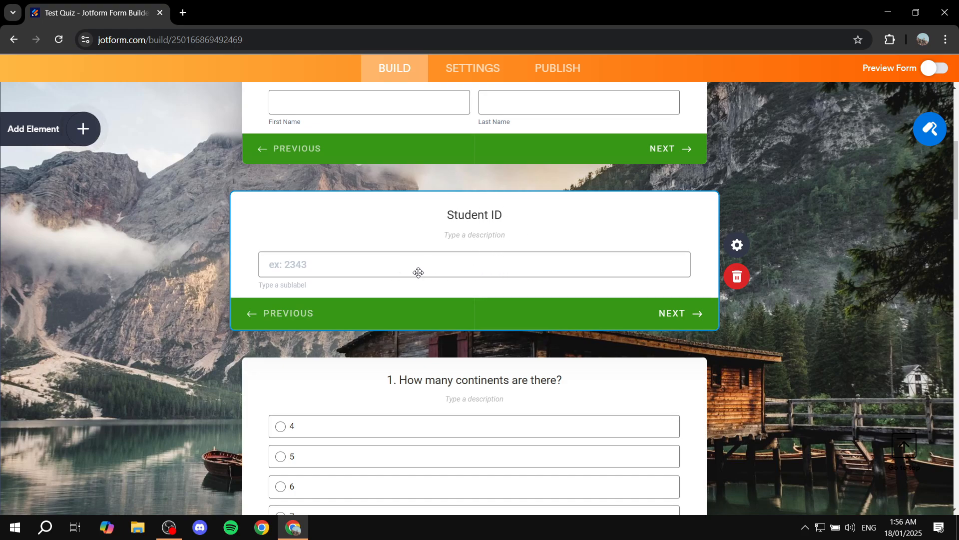
{"action": "left_click", "coordinate": [737, 245]}
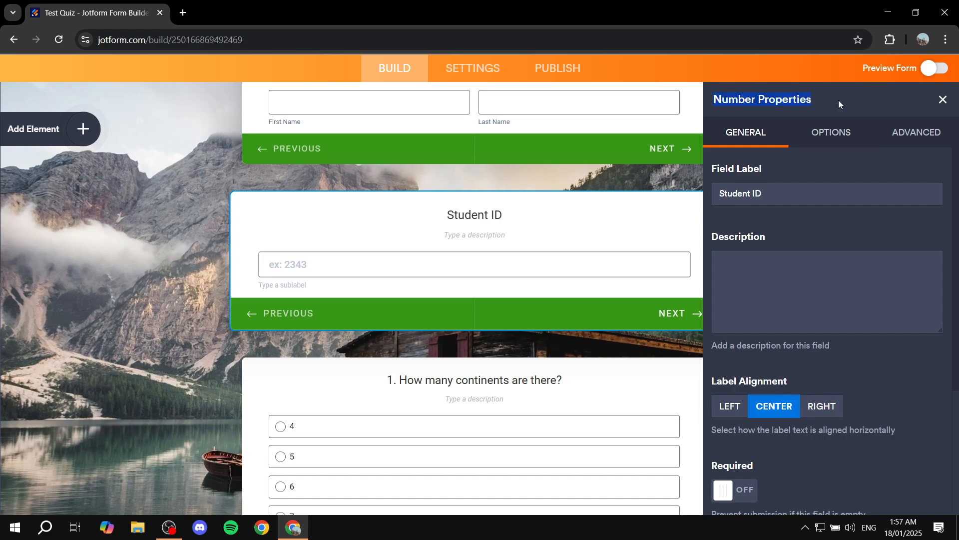
{"action": "left_click", "coordinate": [943, 99]}
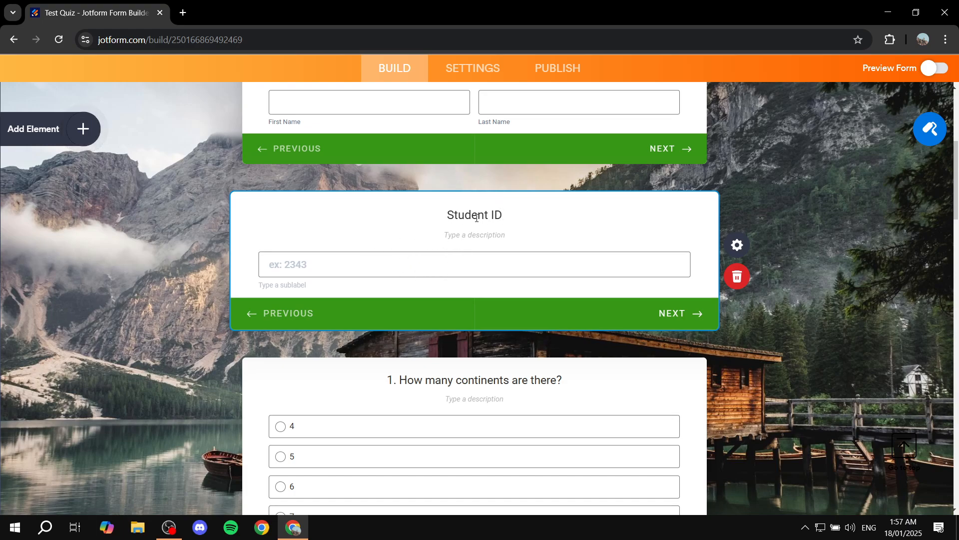
{"action": "left_click", "coordinate": [737, 277]}
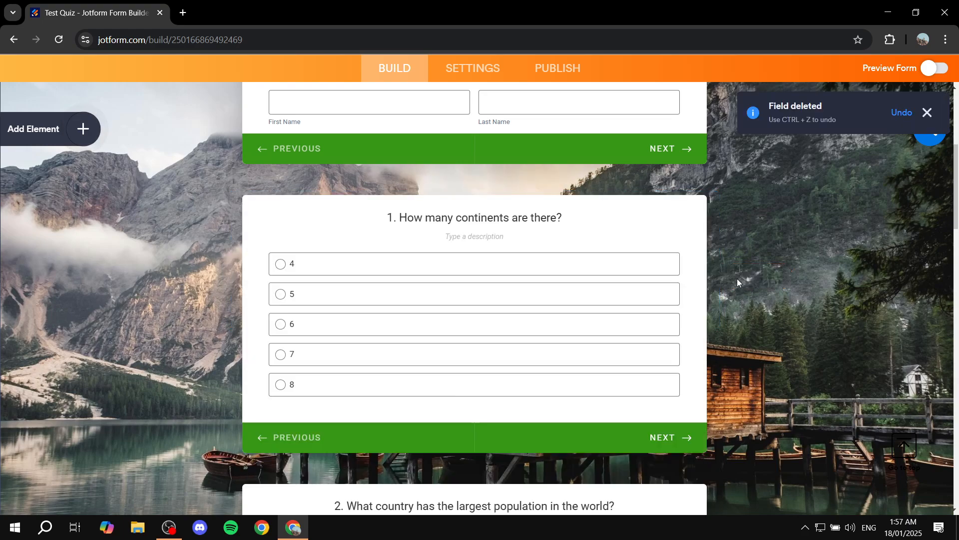
Replace the field label of the question "How many continents are there?" with "1. first question" in its properties.
{"action": "scroll", "coordinate": [736, 250], "scroll_direction": "down", "scroll_amount": 1}
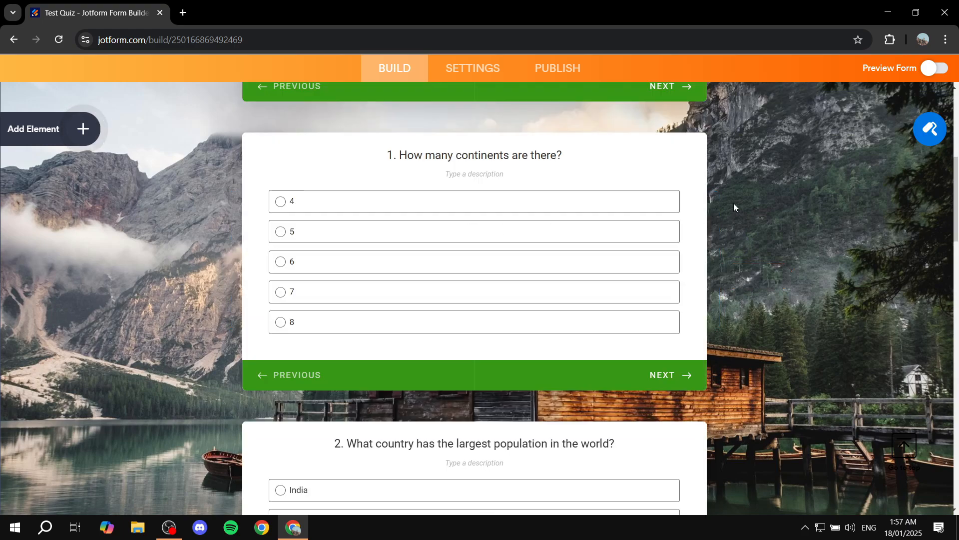
{"action": "scroll", "coordinate": [595, 180], "scroll_direction": "down", "scroll_amount": 6}
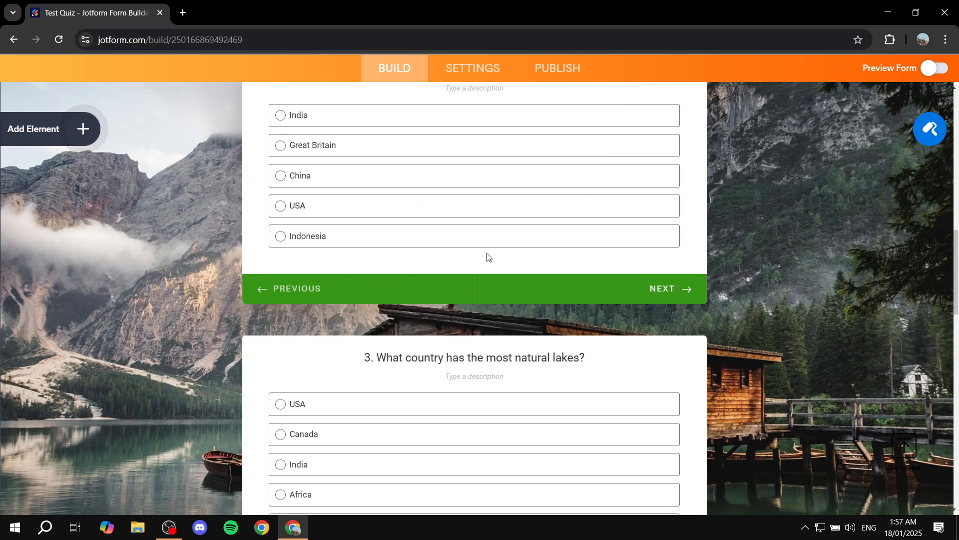
{"action": "scroll", "coordinate": [587, 265], "scroll_direction": "up", "scroll_amount": 7}
{"action": "left_click", "coordinate": [556, 297]}
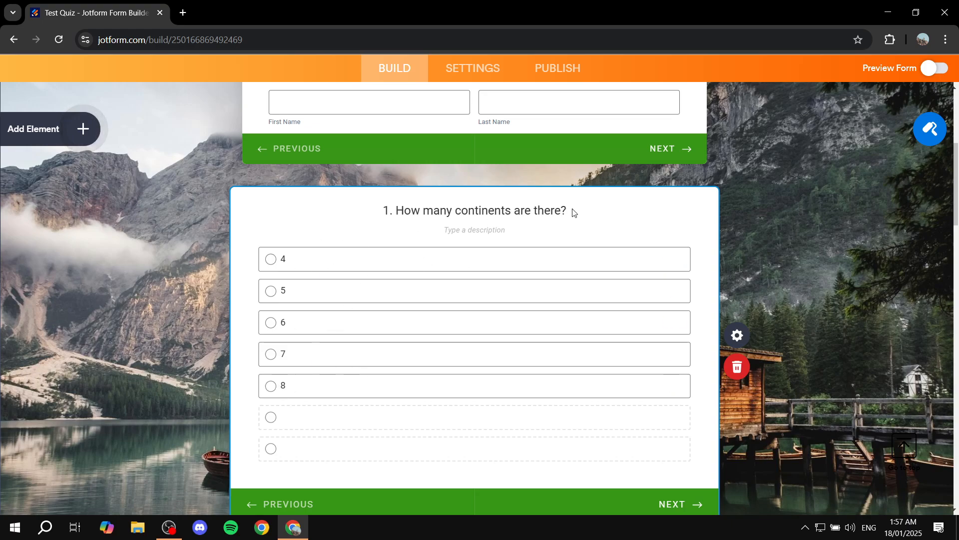
{"action": "left_click_drag", "start_coordinate": [573, 210], "coordinate": [373, 227]}
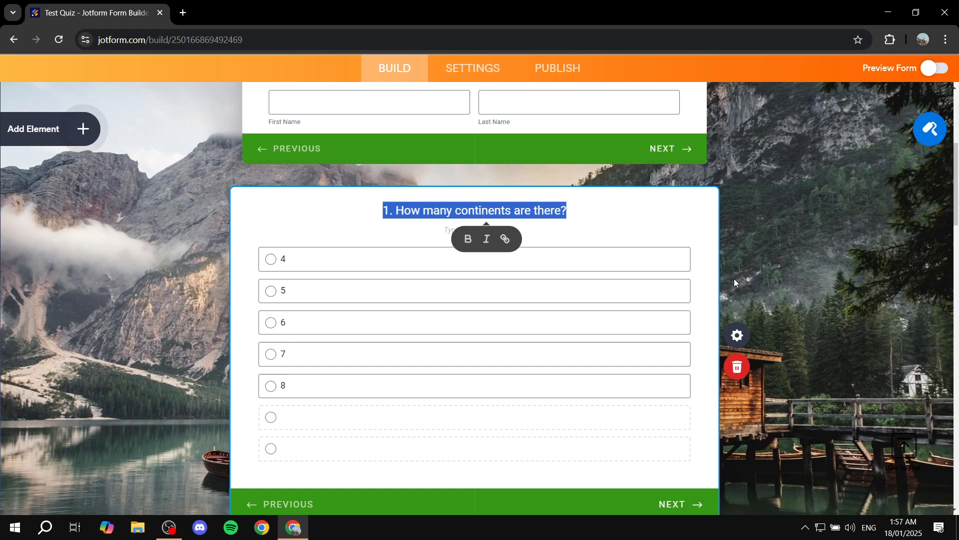
{"action": "left_click", "coordinate": [784, 336]}
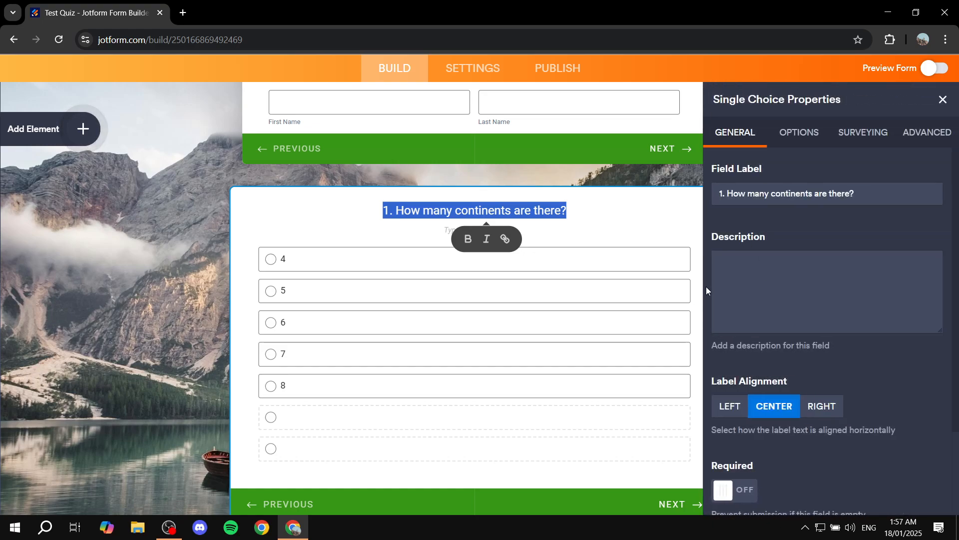
{"action": "triple_click", "coordinate": [895, 196]}
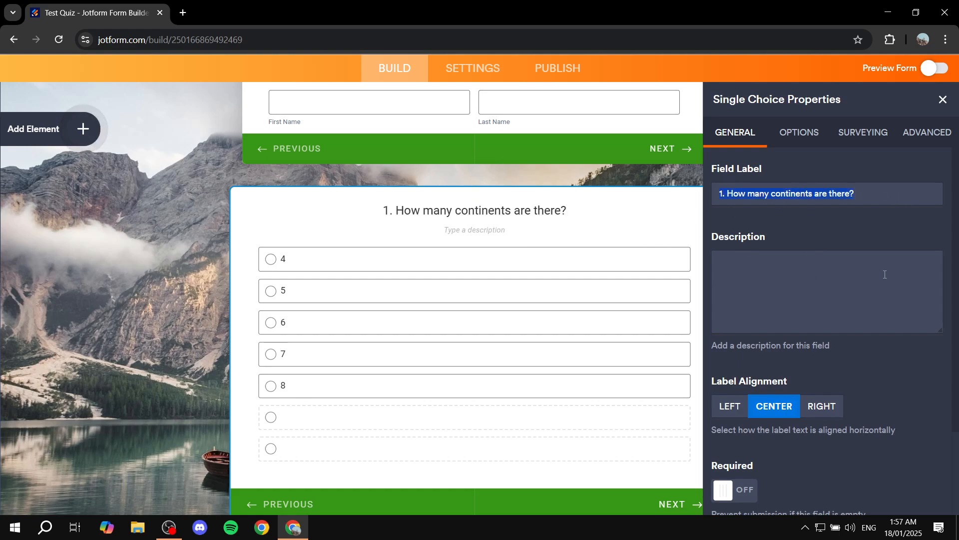
{"action": "type", "text": "1. first q"}
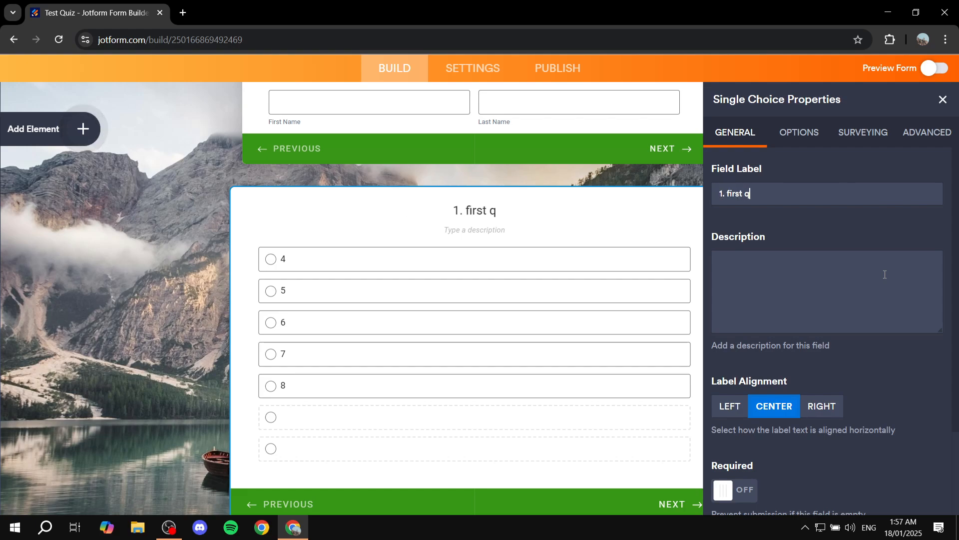
{"action": "type", "text": "uestion"}
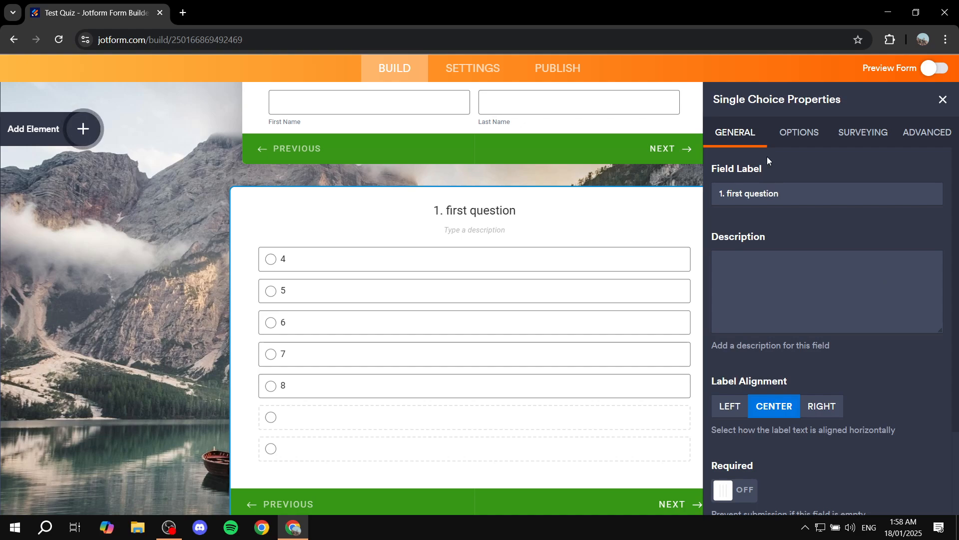
Replace the first question's answer options with "Test 1", "Test 2" and "Test 3", and close its properties.
{"action": "left_click", "coordinate": [796, 134]}
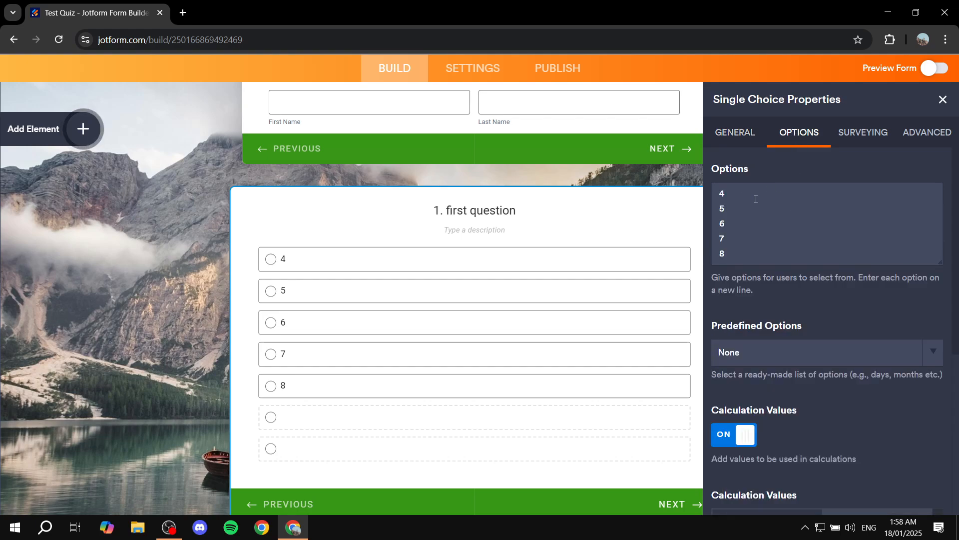
{"action": "key", "text": "shift+Down"}
{"action": "key", "text": "shift+Down"}
{"action": "key", "text": "shift+Down"}
{"action": "left_click", "coordinate": [828, 255]}
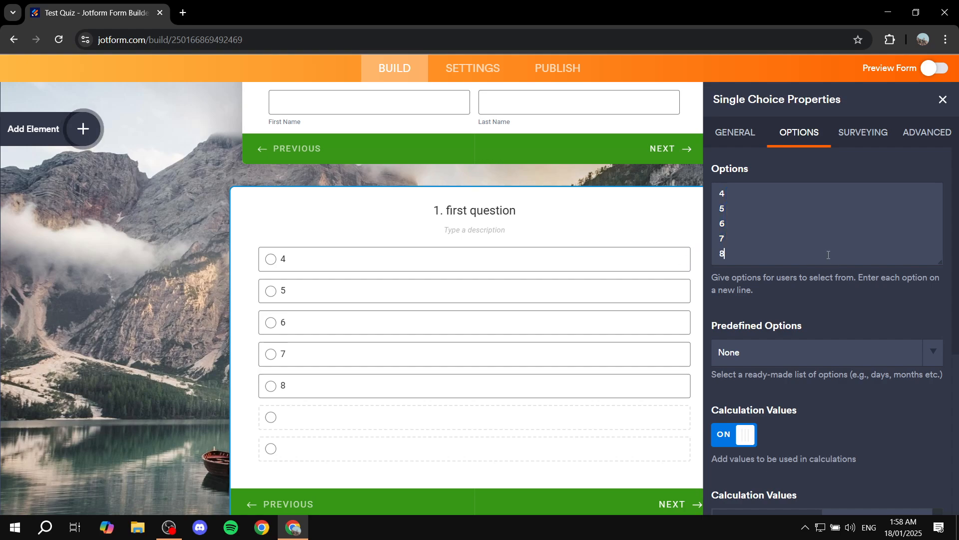
{"action": "key", "text": "BackSpace"}
{"action": "key", "text": "BackSpace"}
{"action": "key", "text": "BackSpace"}
{"action": "key", "text": "BackSpace"}
{"action": "key", "text": "BackSpace"}
{"action": "key", "text": "BackSpace"}
{"action": "key", "text": "BackSpace"}
{"action": "key", "text": "BackSpace"}
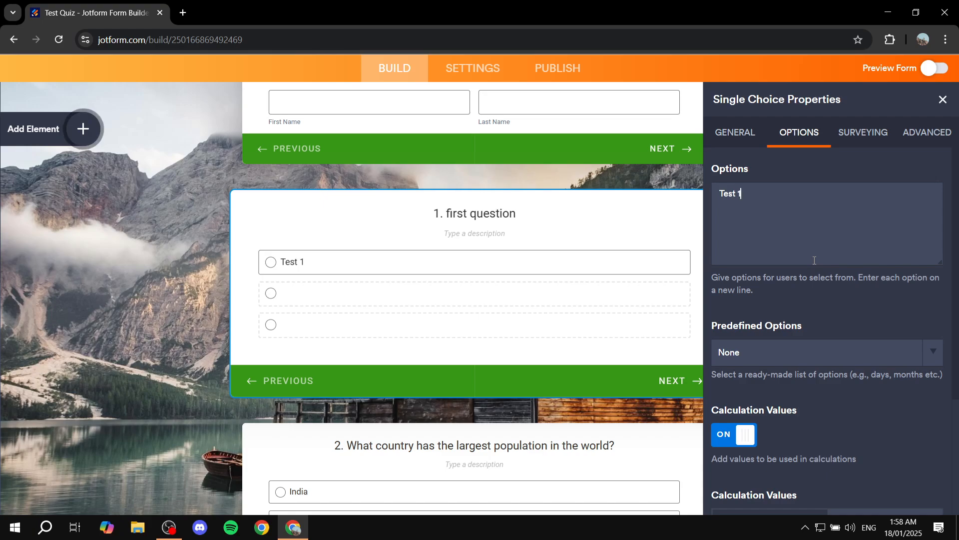
{"action": "key", "text": "Return"}
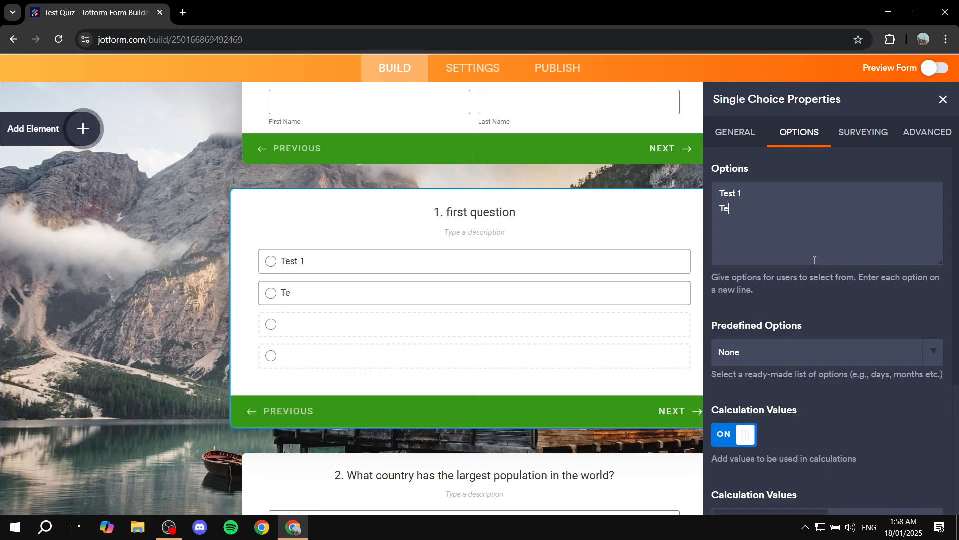
{"action": "type", "text": "Test 2"}
{"action": "key", "text": "Return"}
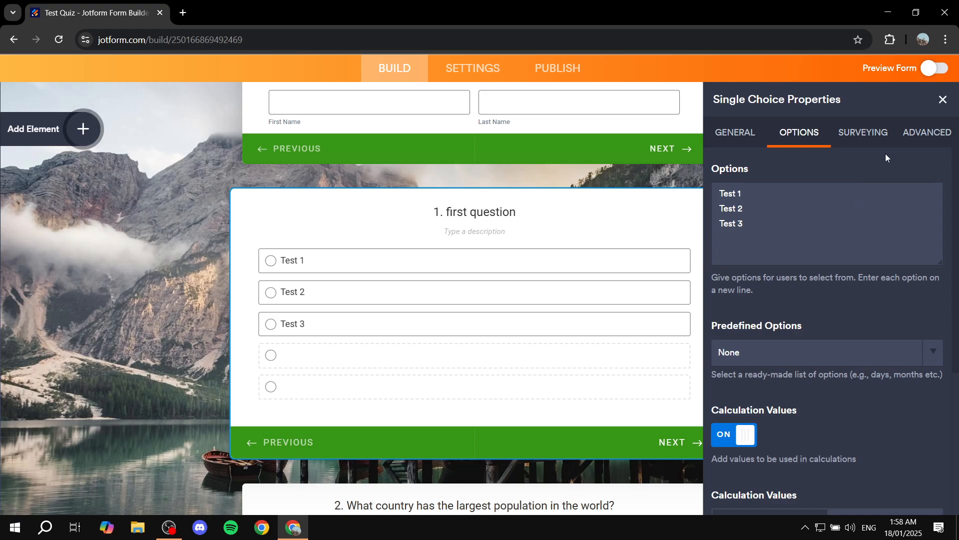
{"action": "left_click", "coordinate": [943, 99]}
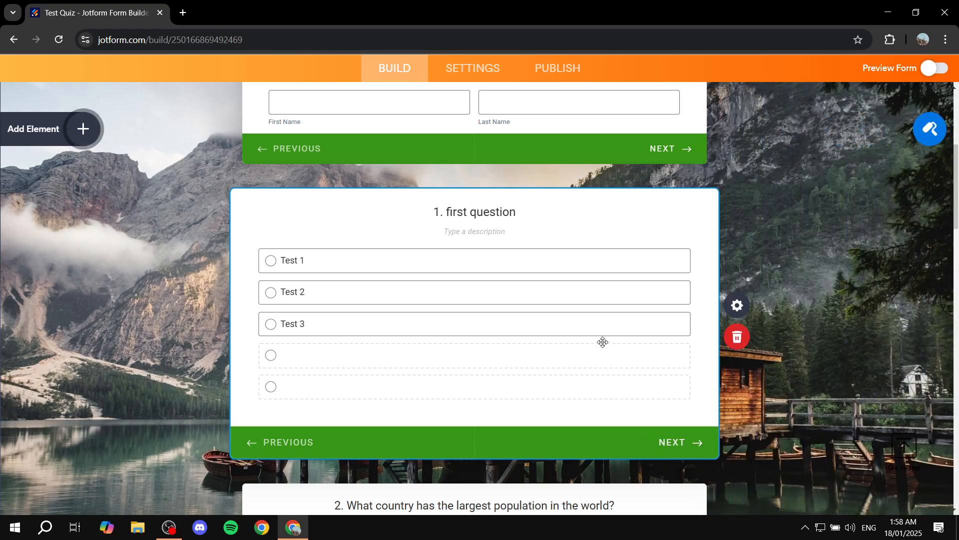
Look at the field label and answer options of question 2 about the largest population in its properties, and close them.
{"action": "scroll", "coordinate": [603, 341], "scroll_direction": "down", "scroll_amount": 6}
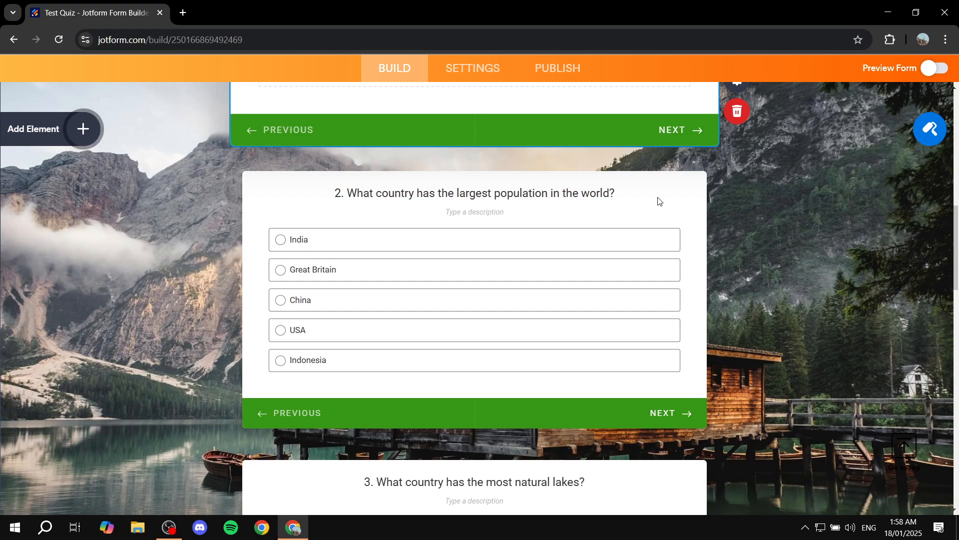
{"action": "left_click", "coordinate": [658, 201]}
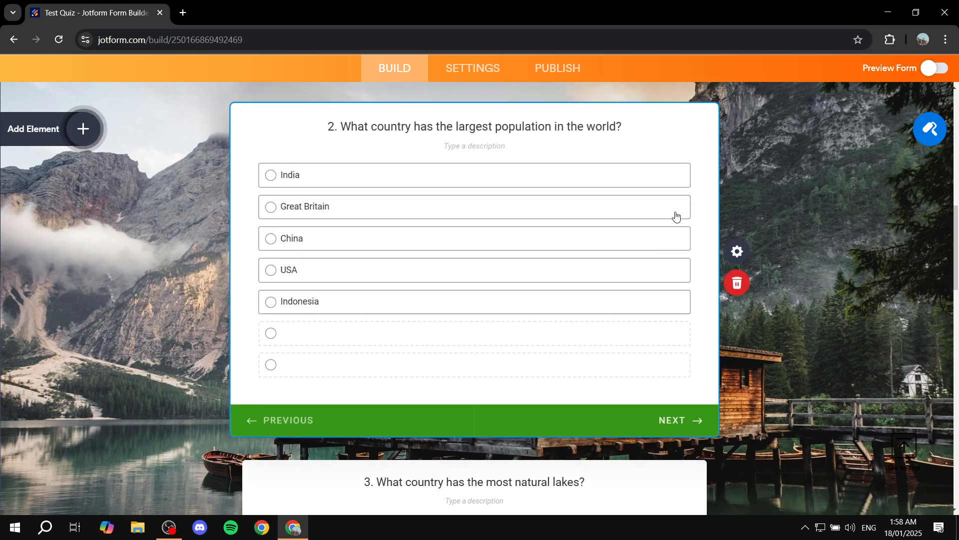
{"action": "left_click", "coordinate": [734, 250]}
{"action": "left_click_drag", "start_coordinate": [935, 194], "coordinate": [703, 199]}
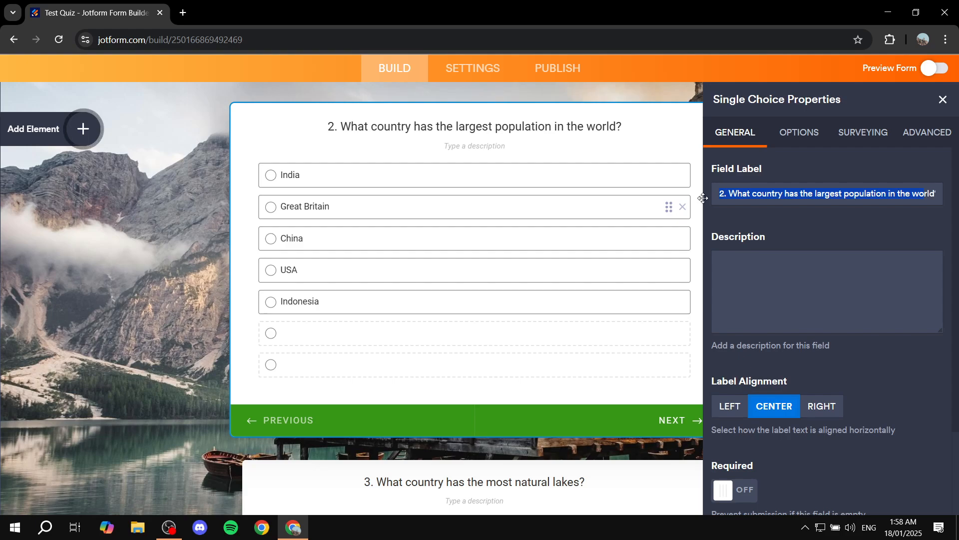
{"action": "left_click", "coordinate": [795, 133]}
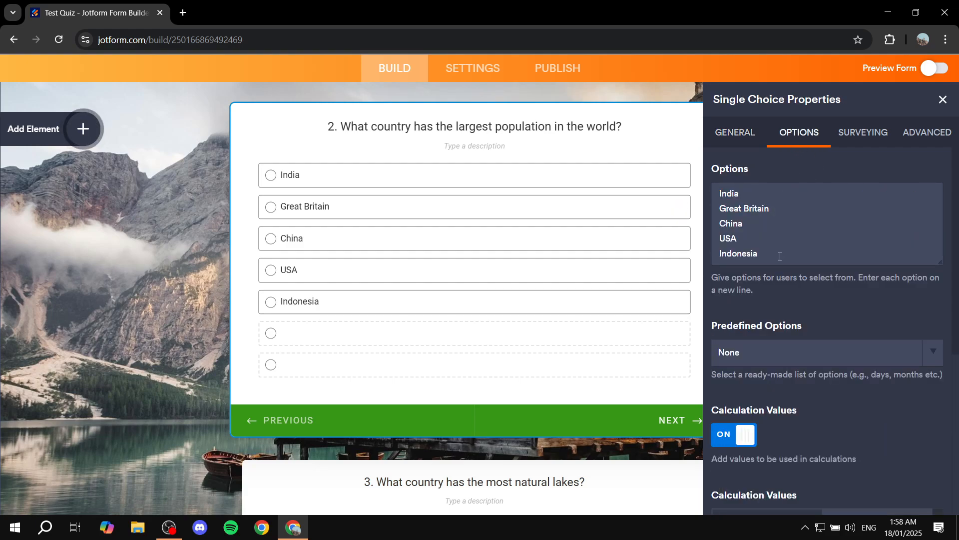
{"action": "left_click_drag", "start_coordinate": [780, 257], "coordinate": [780, 163]}
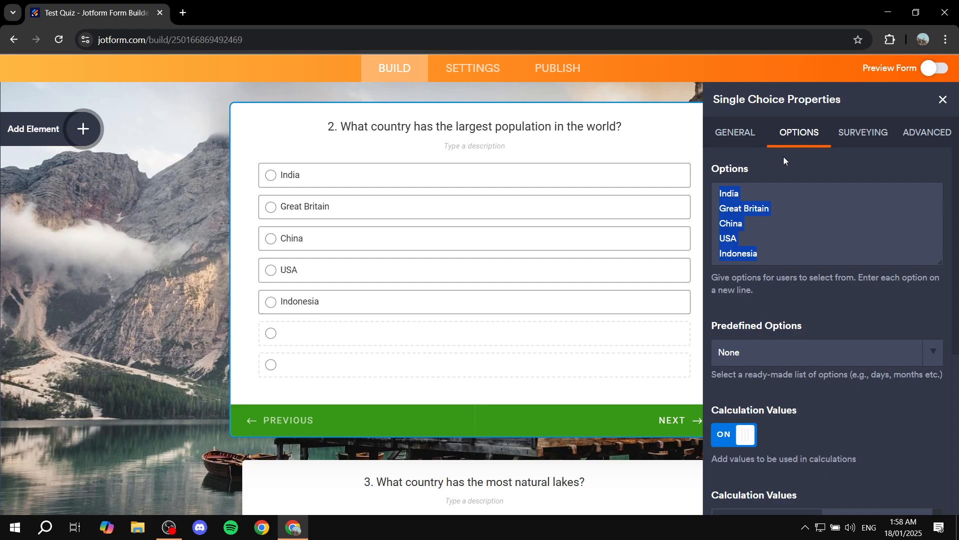
{"action": "left_click", "coordinate": [943, 99]}
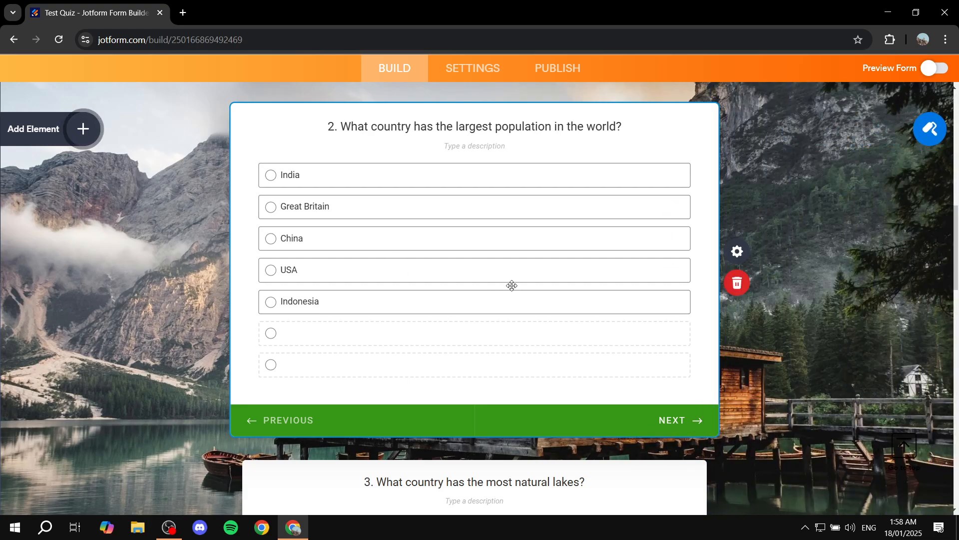
Add a Single Choice question directly before question 5 about the oldest city, and close the form elements list.
{"action": "scroll", "coordinate": [512, 285], "scroll_direction": "down", "scroll_amount": 20}
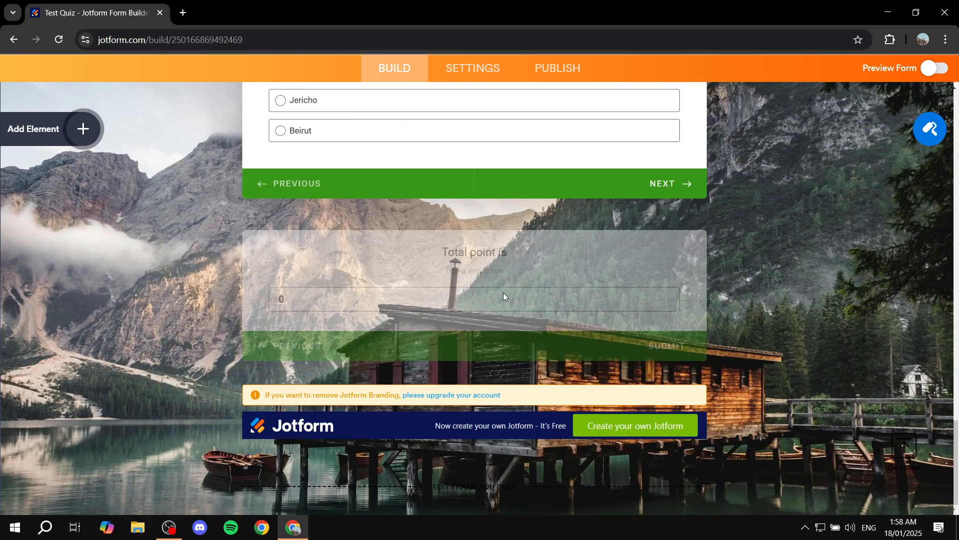
{"action": "scroll", "coordinate": [224, 152], "scroll_direction": "up", "scroll_amount": 5}
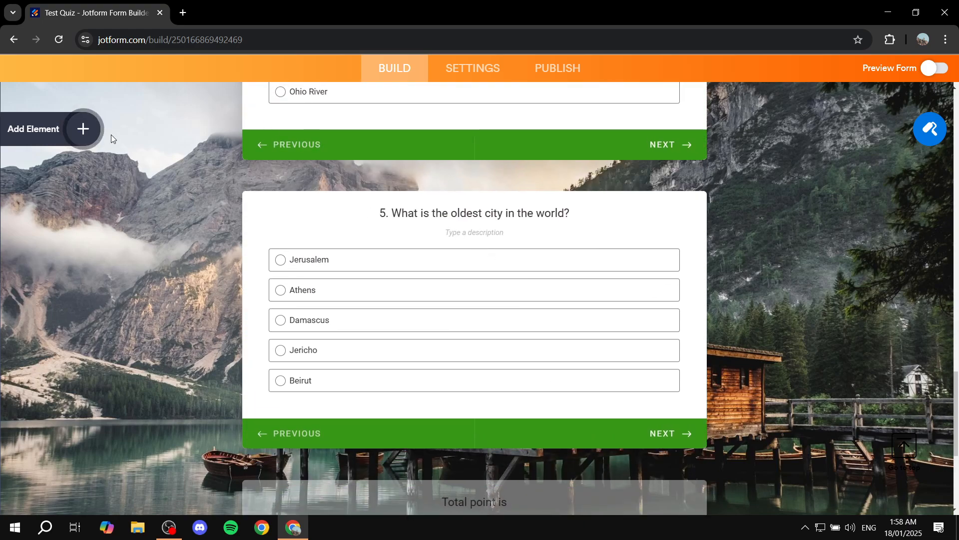
{"action": "left_click", "coordinate": [79, 126]}
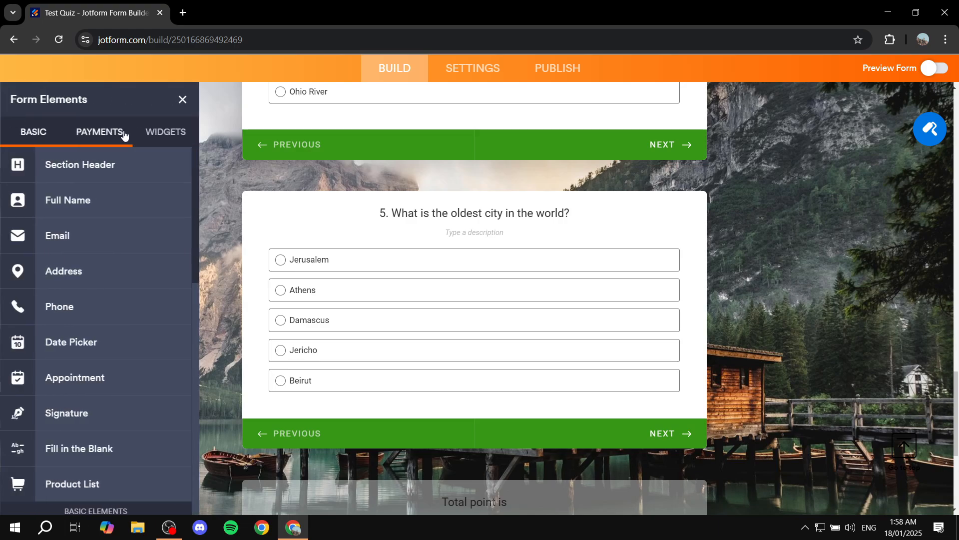
{"action": "scroll", "coordinate": [128, 215], "scroll_direction": "down", "scroll_amount": 2}
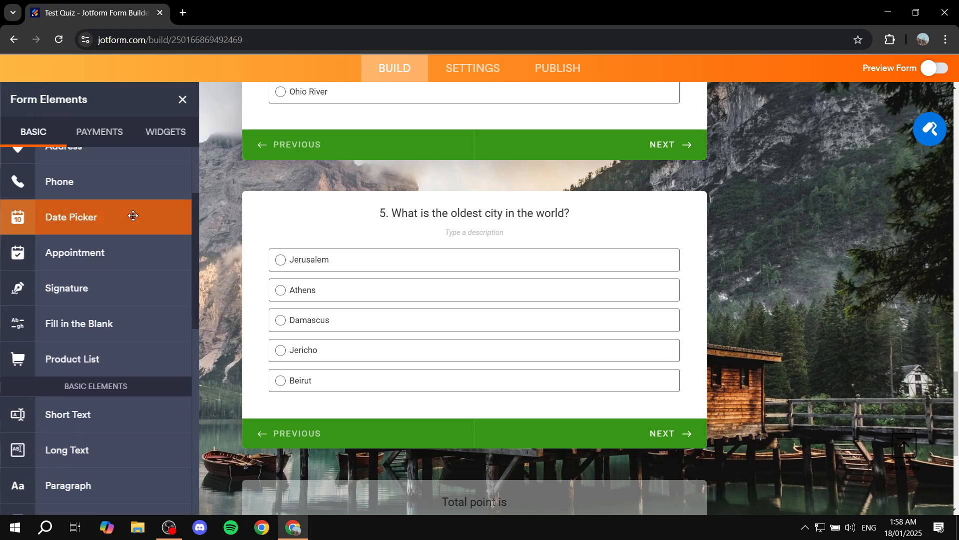
{"action": "scroll", "coordinate": [133, 216], "scroll_direction": "down", "scroll_amount": 3}
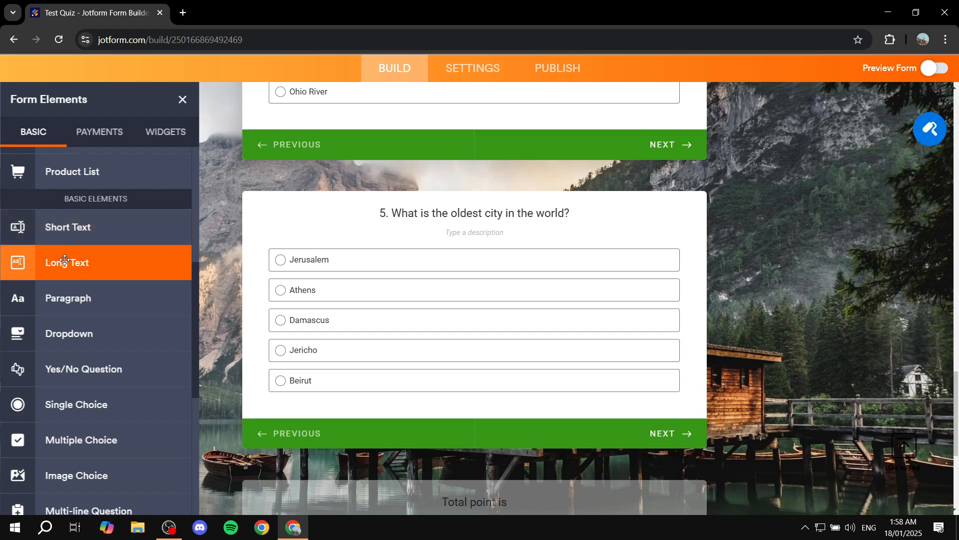
{"action": "scroll", "coordinate": [63, 250], "scroll_direction": "down", "scroll_amount": 3}
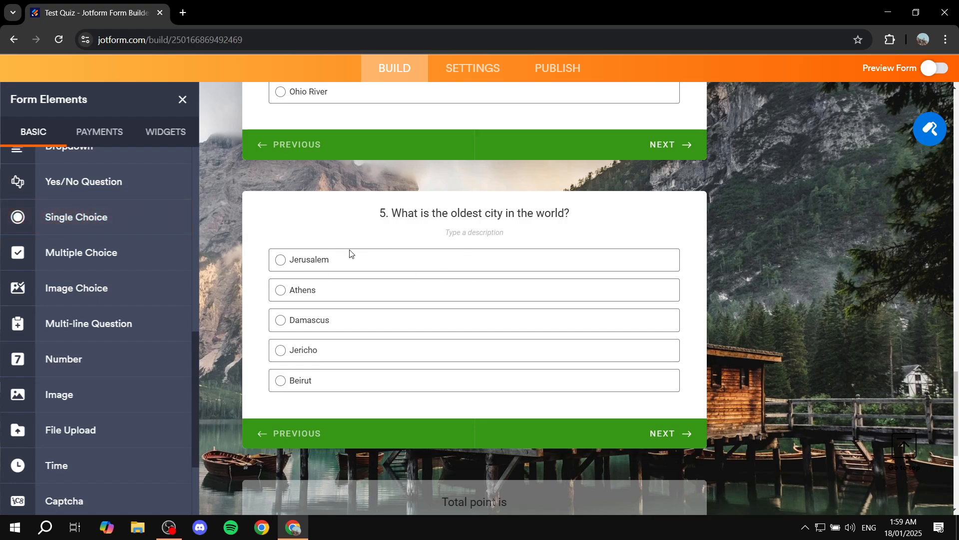
{"action": "scroll", "coordinate": [435, 259], "scroll_direction": "up", "scroll_amount": 3}
{"action": "scroll", "coordinate": [436, 195], "scroll_direction": "down", "scroll_amount": 3}
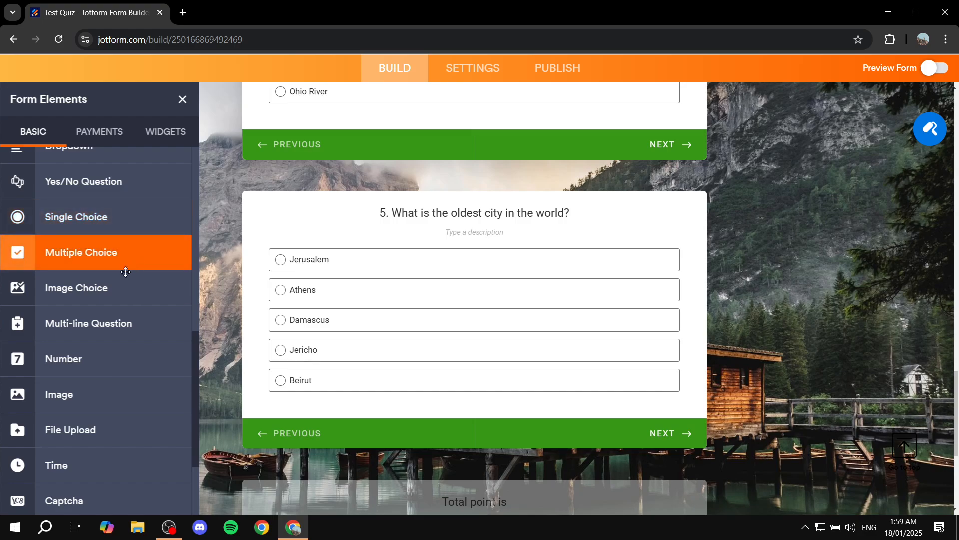
{"action": "left_click_drag", "start_coordinate": [86, 220], "coordinate": [440, 192]}
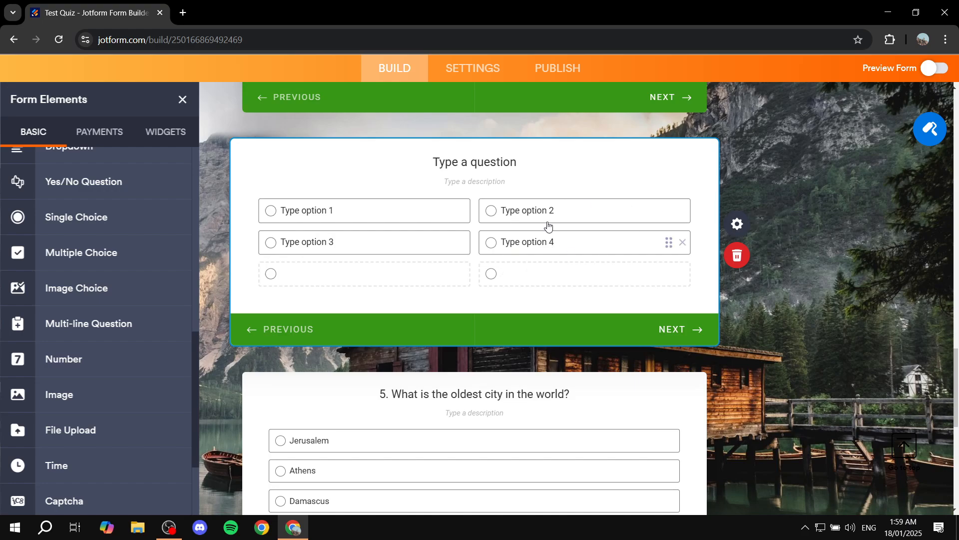
{"action": "left_click", "coordinate": [182, 100]}
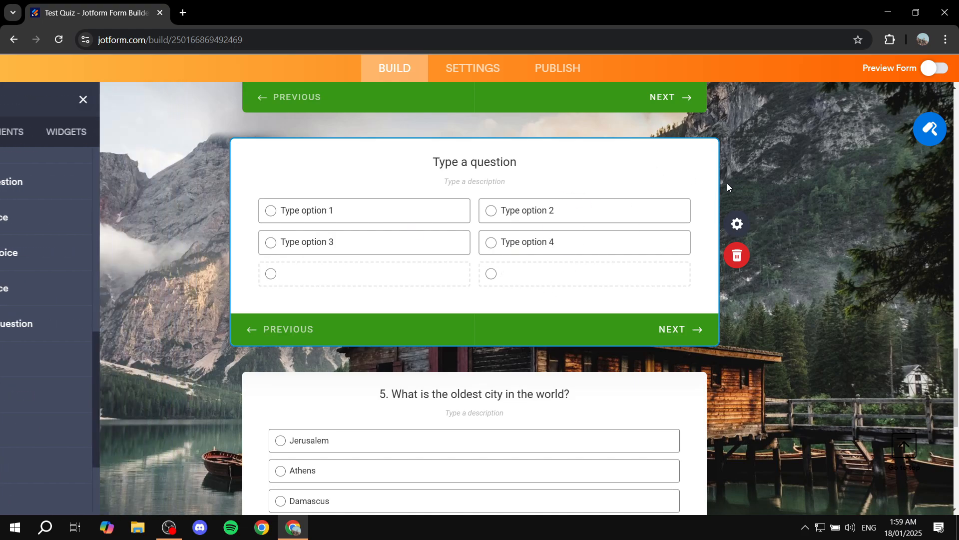
Look at the label and answer option properties of the new single choice question, and close them.
{"action": "left_click", "coordinate": [737, 222]}
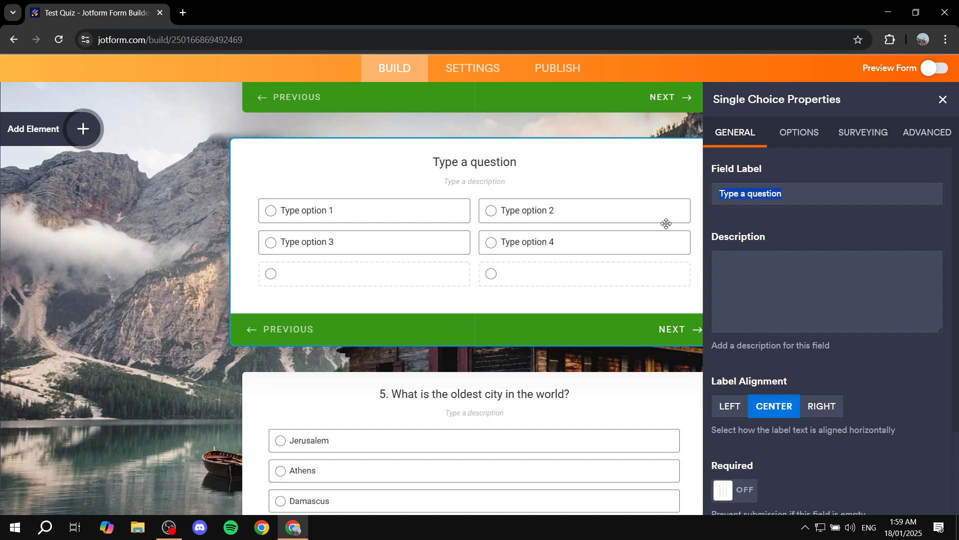
{"action": "left_click", "coordinate": [799, 132]}
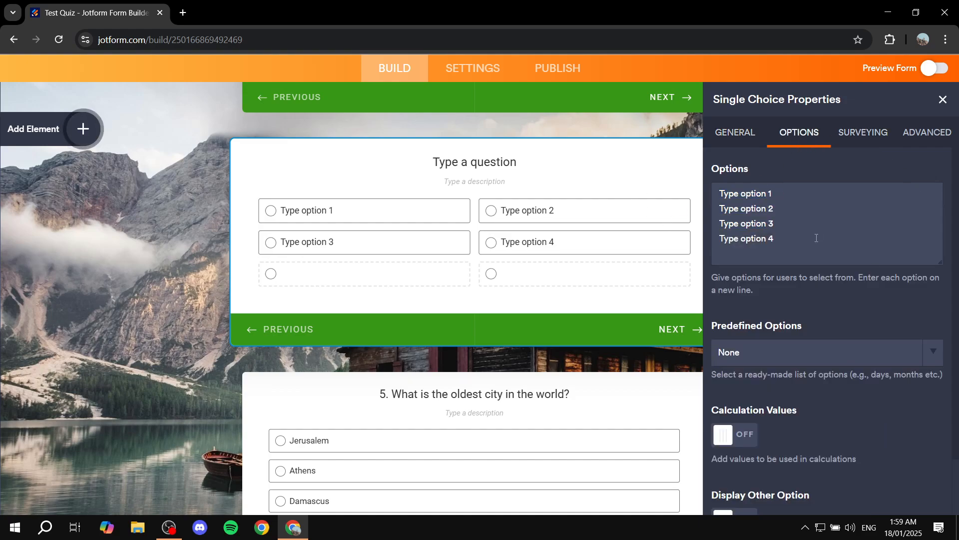
{"action": "key", "text": "ctrl+a"}
{"action": "left_click", "coordinate": [734, 133]}
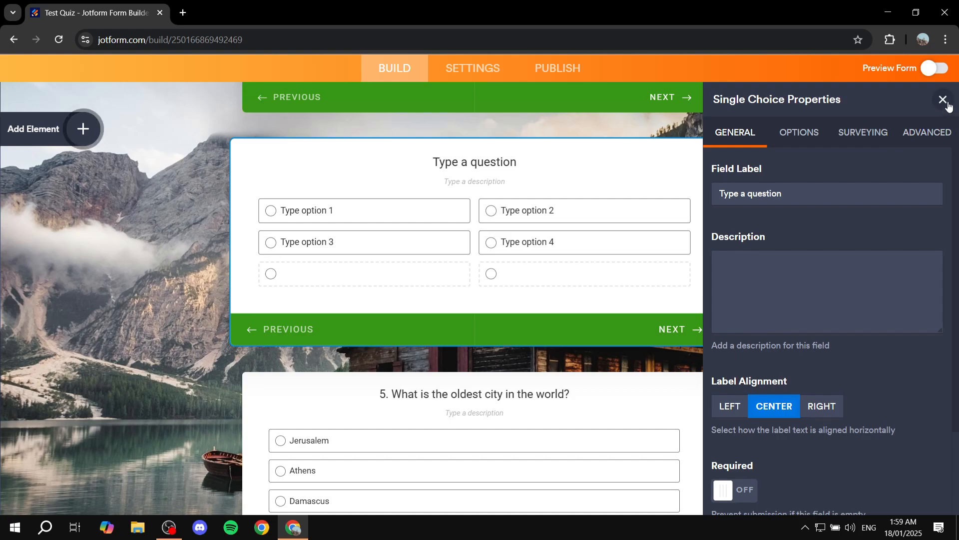
{"action": "left_click", "coordinate": [943, 100]}
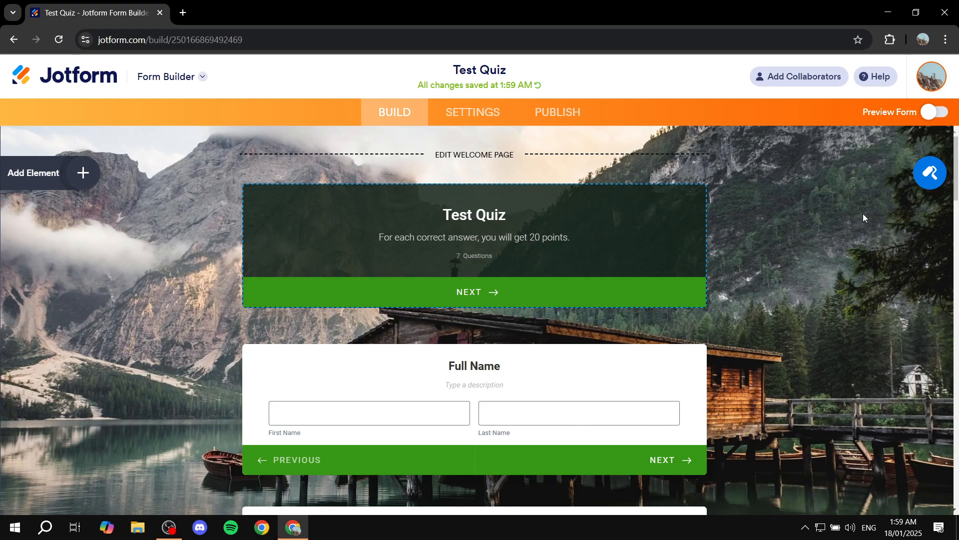
Apply the Job Application image theme to the quiz and look at its custom page background settings.
{"action": "left_click", "coordinate": [931, 175]}
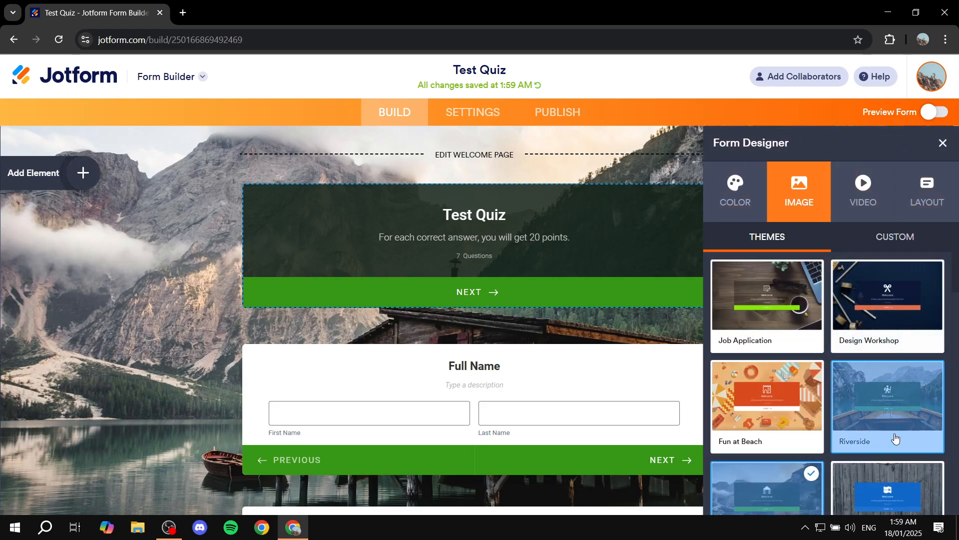
{"action": "left_click", "coordinate": [794, 296]}
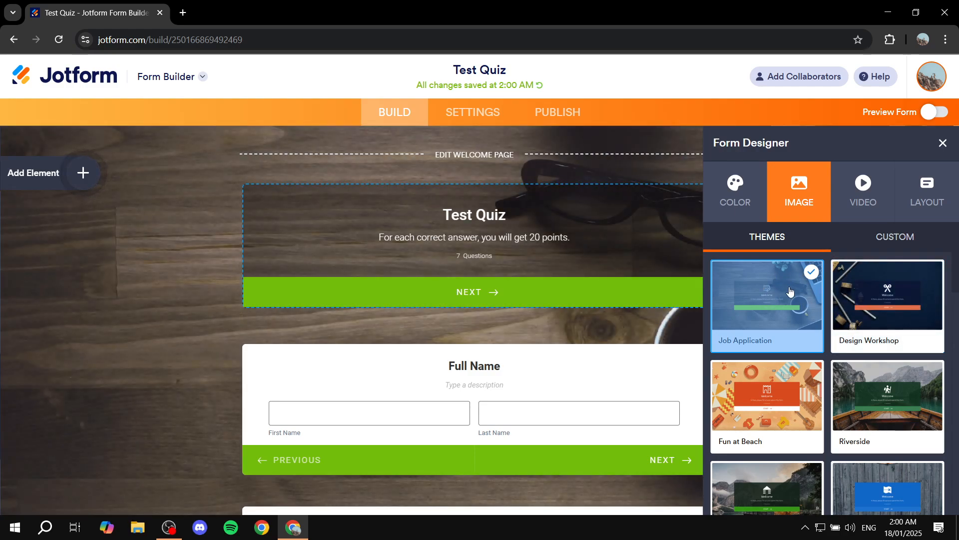
{"action": "left_click", "coordinate": [890, 241]}
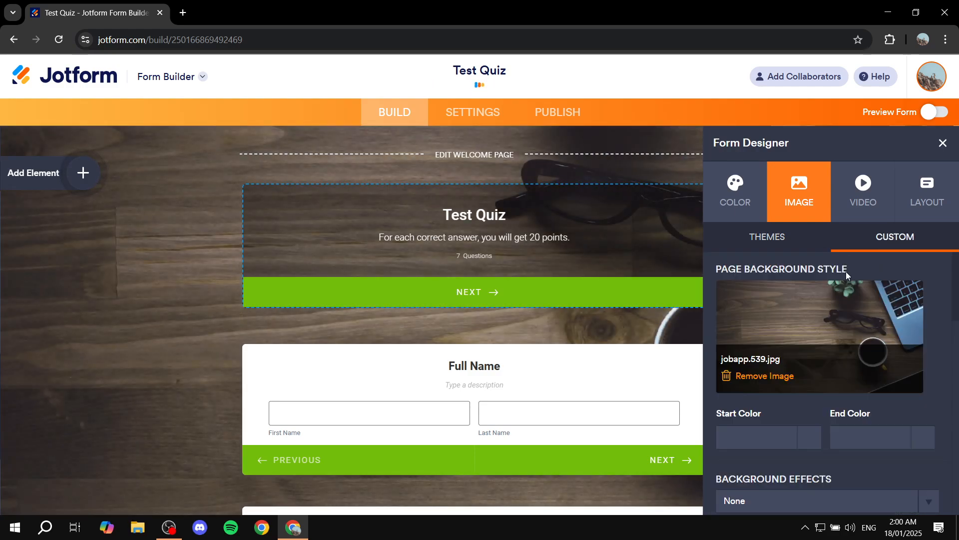
{"action": "scroll", "coordinate": [829, 284], "scroll_direction": "down", "scroll_amount": 3}
{"action": "scroll", "coordinate": [807, 310], "scroll_direction": "up", "scroll_amount": 2}
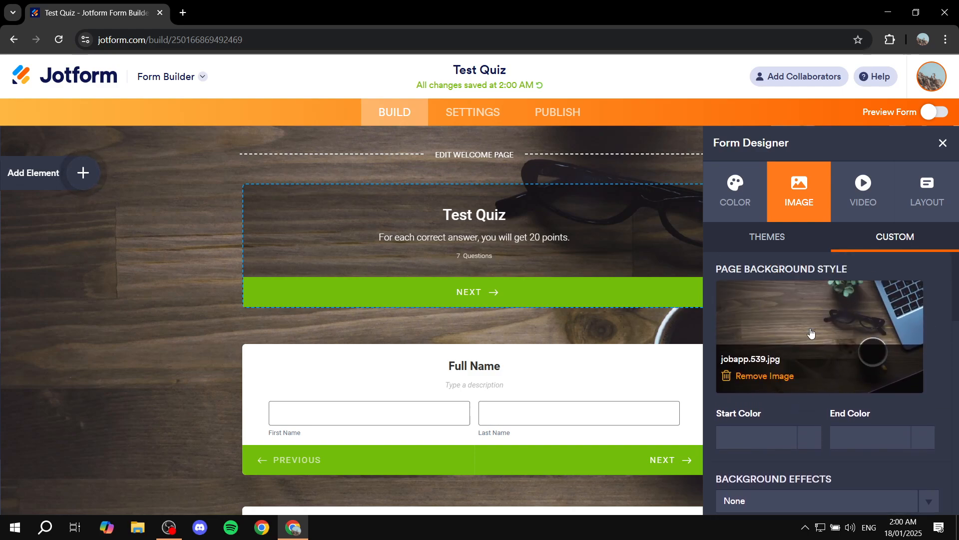
Try the blue color theme with a navy button and the pale blue theme with a blue button, and close the designer.
{"action": "left_click", "coordinate": [740, 206]}
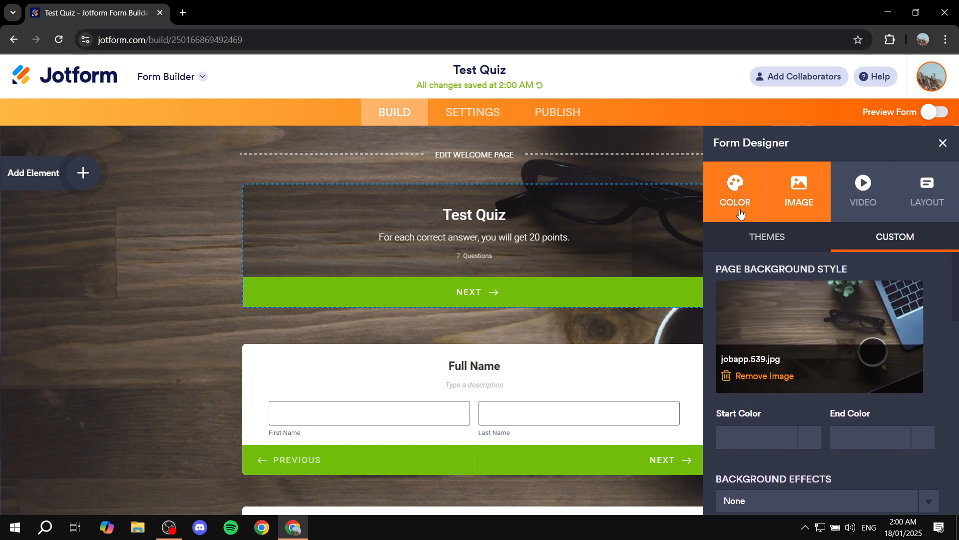
{"action": "left_click", "coordinate": [835, 289]}
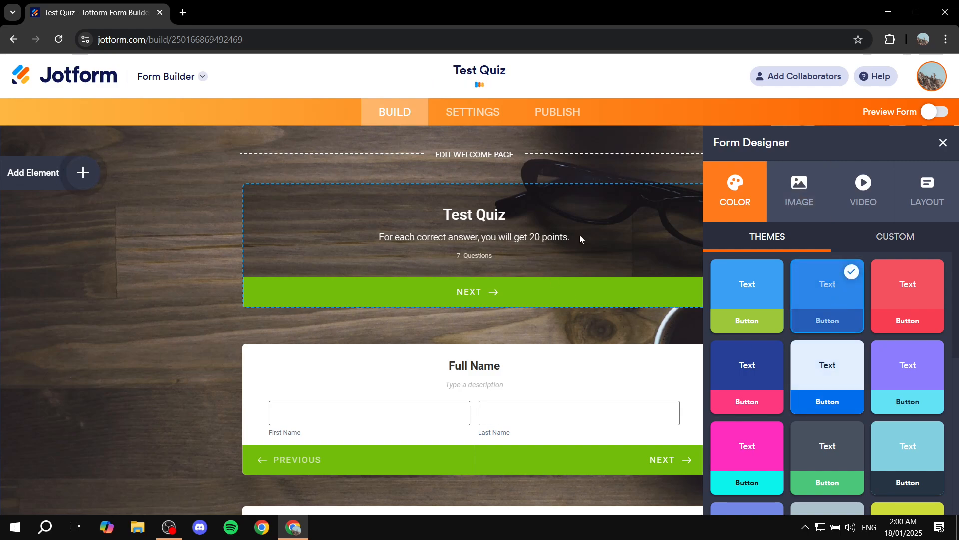
{"action": "left_click", "coordinate": [816, 373]}
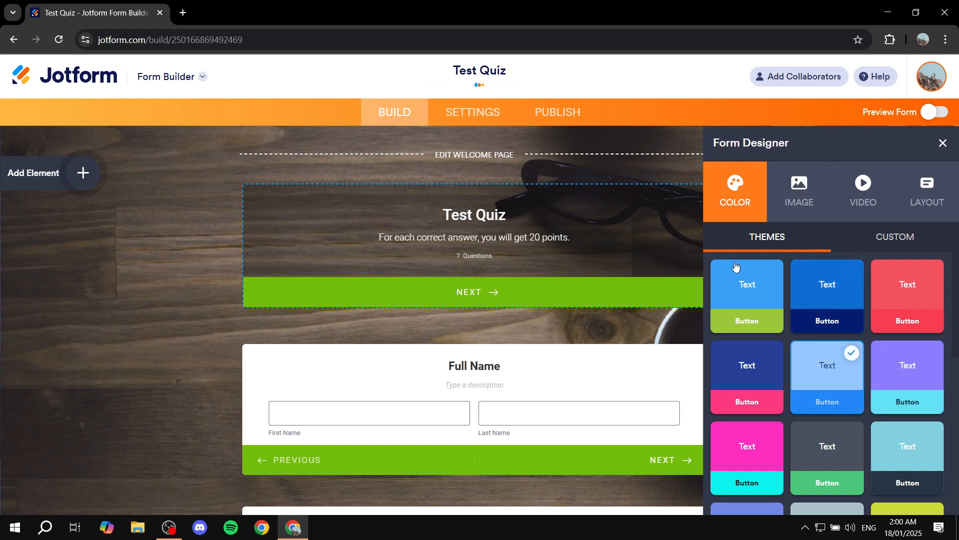
{"action": "left_click", "coordinate": [938, 143]}
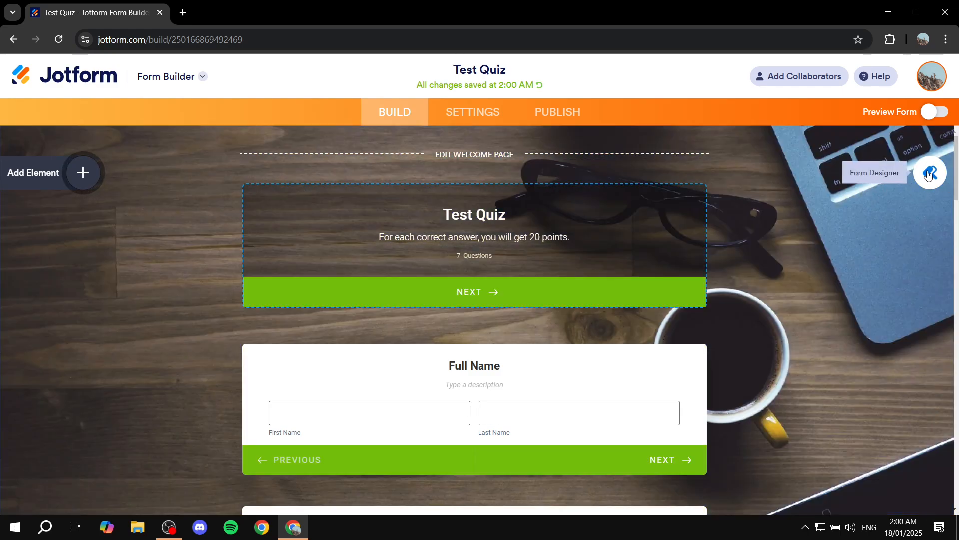
Apply the light blue color theme with a dark button to the quiz, and close the form designer.
{"action": "left_click", "coordinate": [928, 174]}
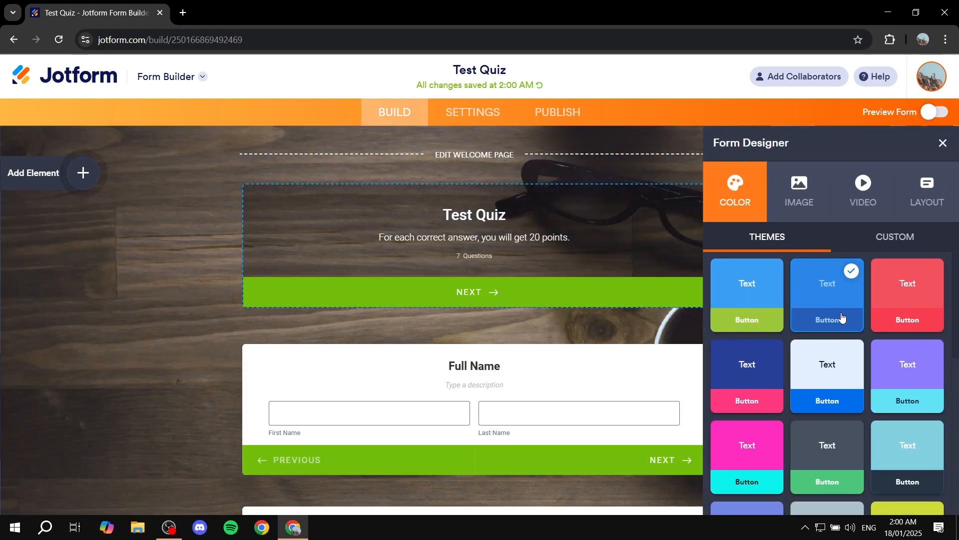
{"action": "scroll", "coordinate": [807, 365], "scroll_direction": "down", "scroll_amount": 2}
{"action": "left_click", "coordinate": [880, 332]}
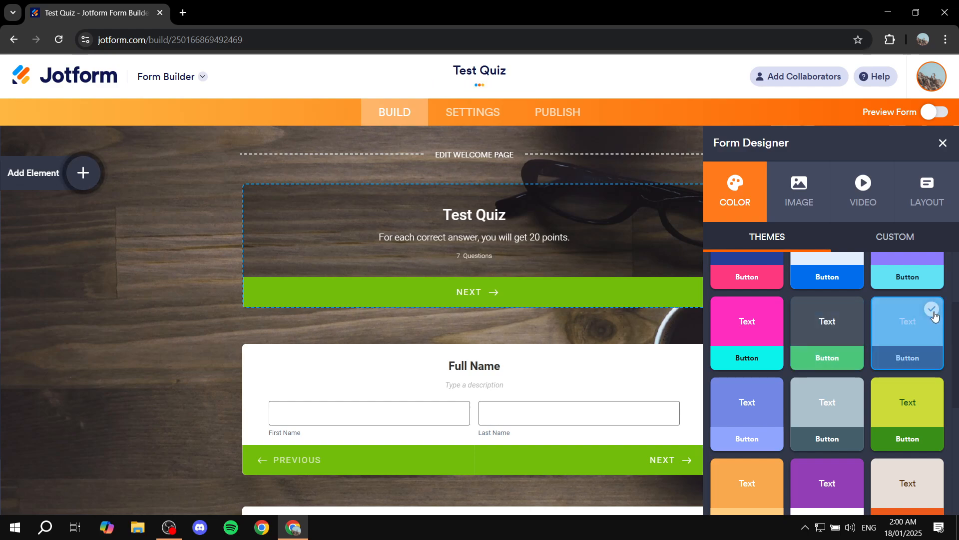
{"action": "left_click", "coordinate": [943, 143]}
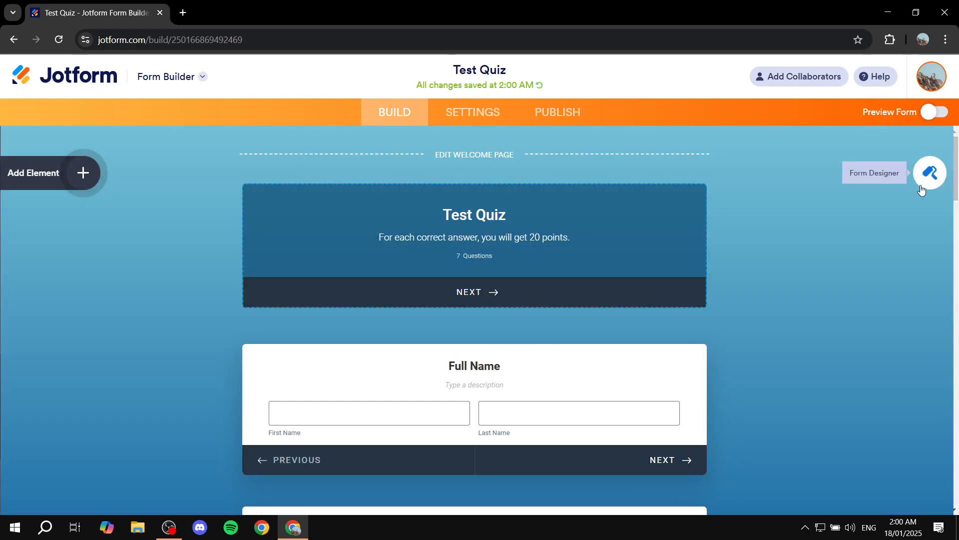
Look at the image themes and switch the quiz layout to Classic Form with all questions on one page.
{"action": "left_click", "coordinate": [919, 179]}
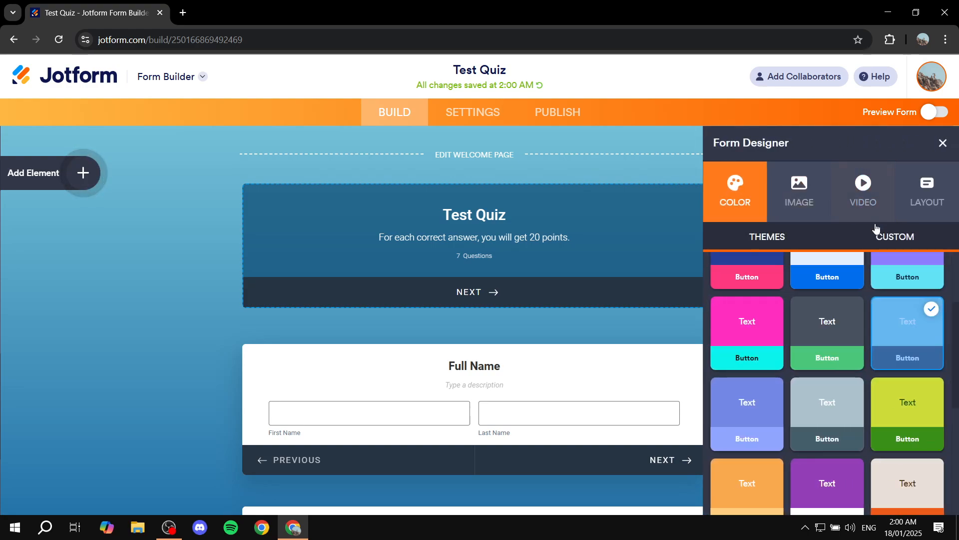
{"action": "left_click", "coordinate": [800, 191]}
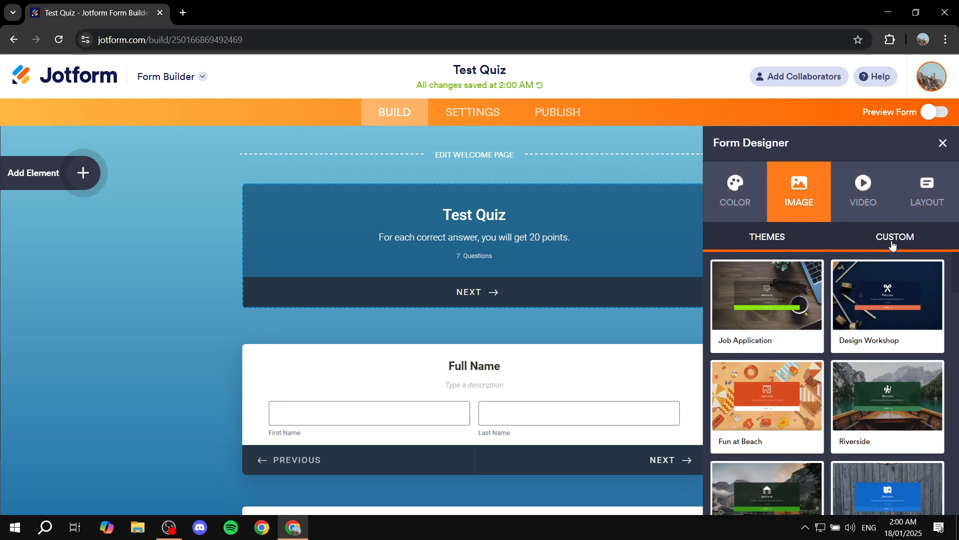
{"action": "left_click", "coordinate": [935, 190]}
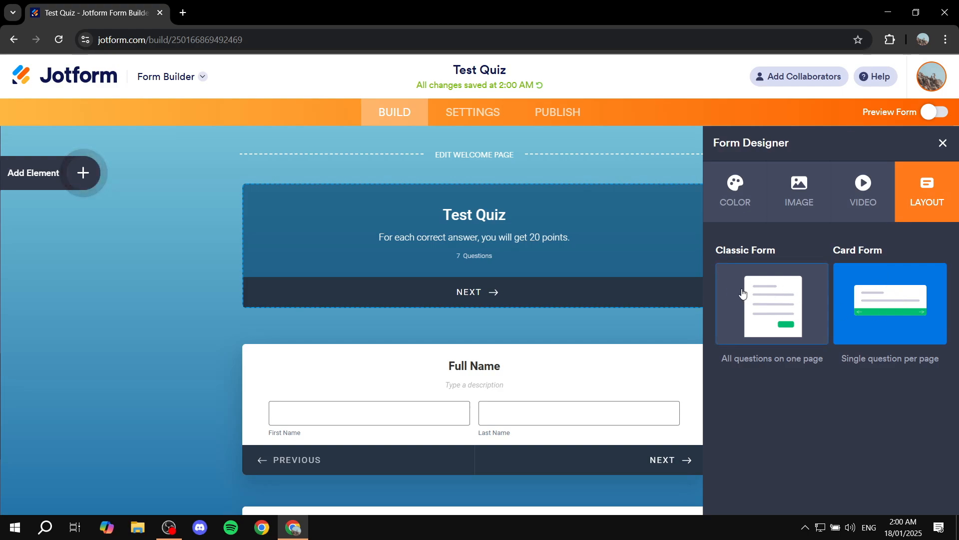
{"action": "left_click", "coordinate": [821, 291]}
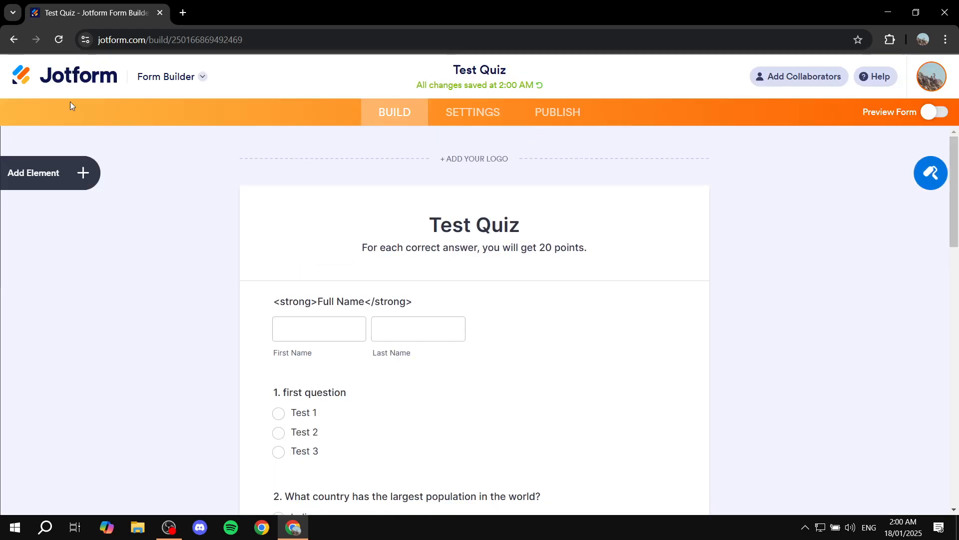
Look at the form settings and the publishing options for sharing the quiz by direct link.
{"action": "left_click", "coordinate": [485, 114]}
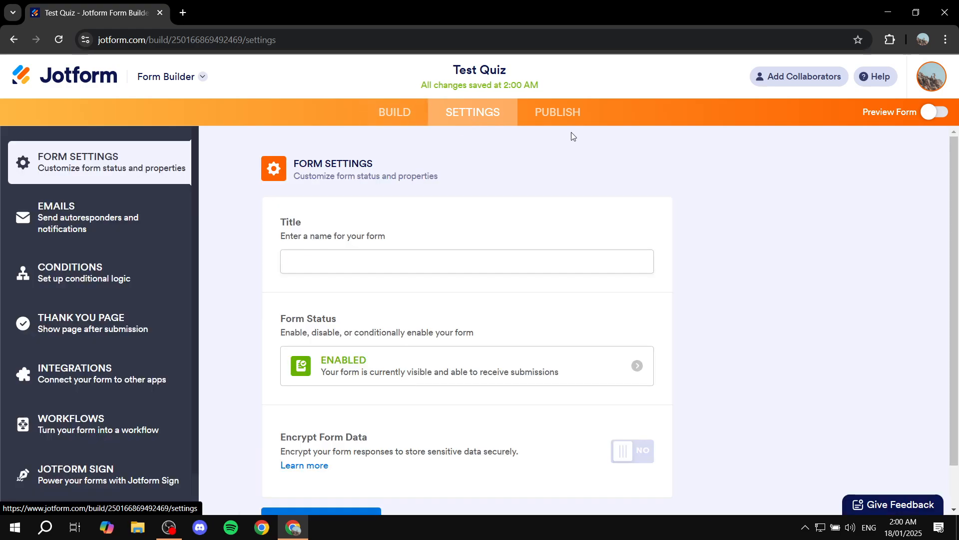
{"action": "left_click", "coordinate": [560, 117]}
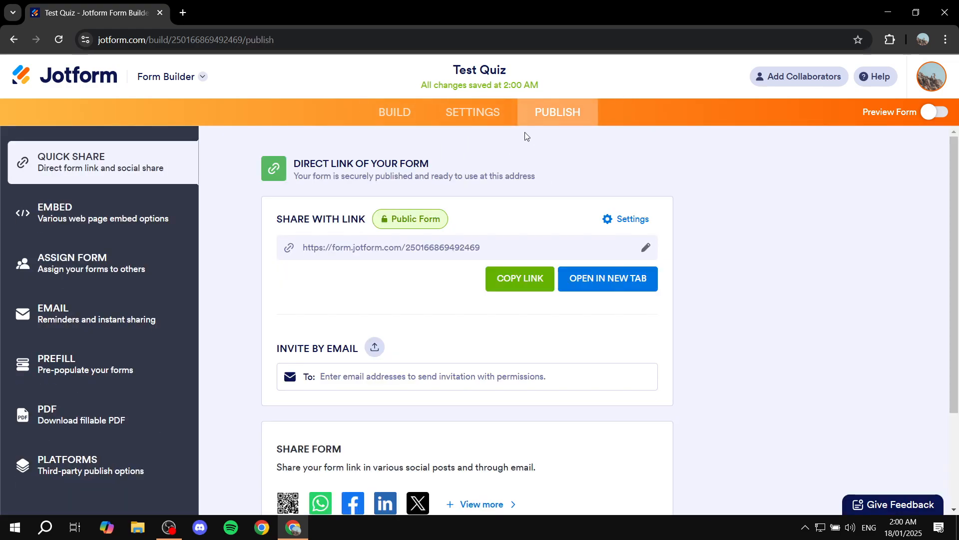